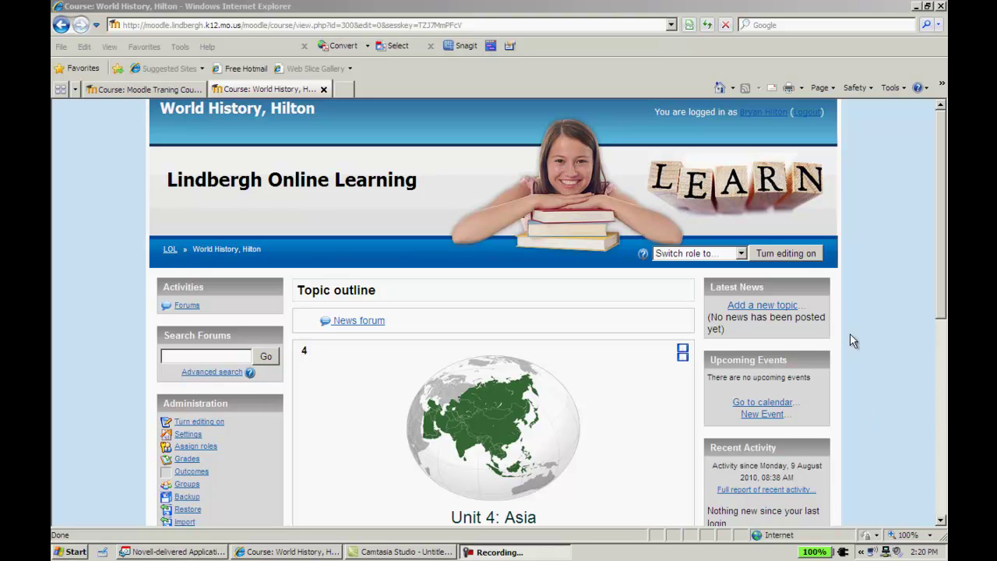
- Turn editing on in the World History course and add a 'Link to a file or web site' resource to Unit 4
{"action": "left_click", "coordinate": [805, 253]}
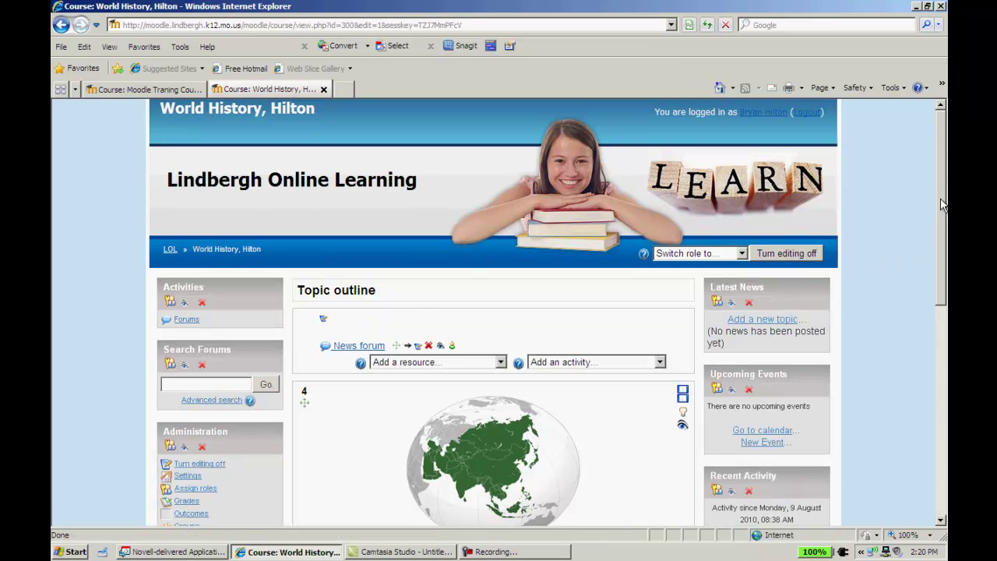
{"action": "scroll", "coordinate": [457, 292], "scroll_direction": "down", "scroll_amount": 3}
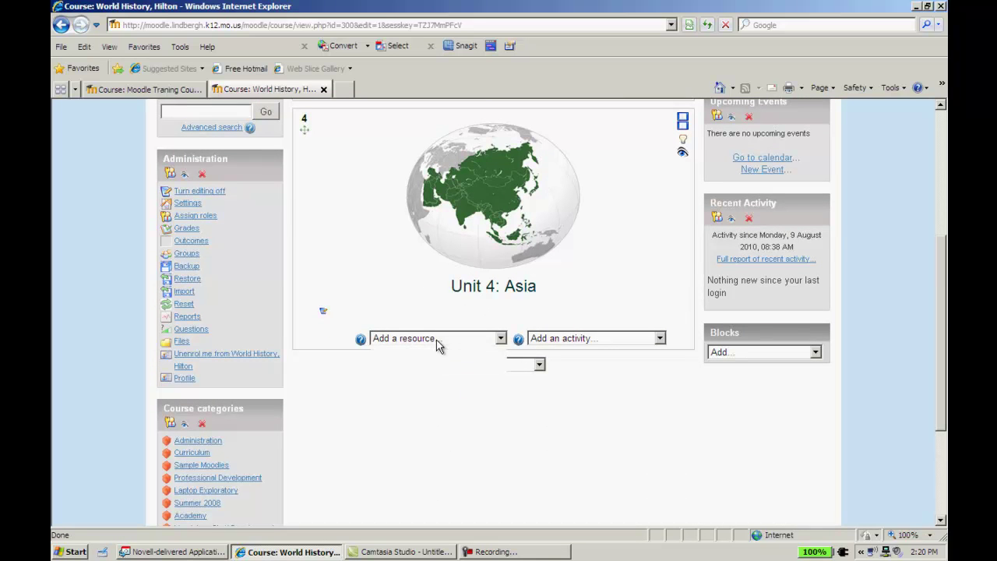
{"action": "left_click", "coordinate": [437, 343]}
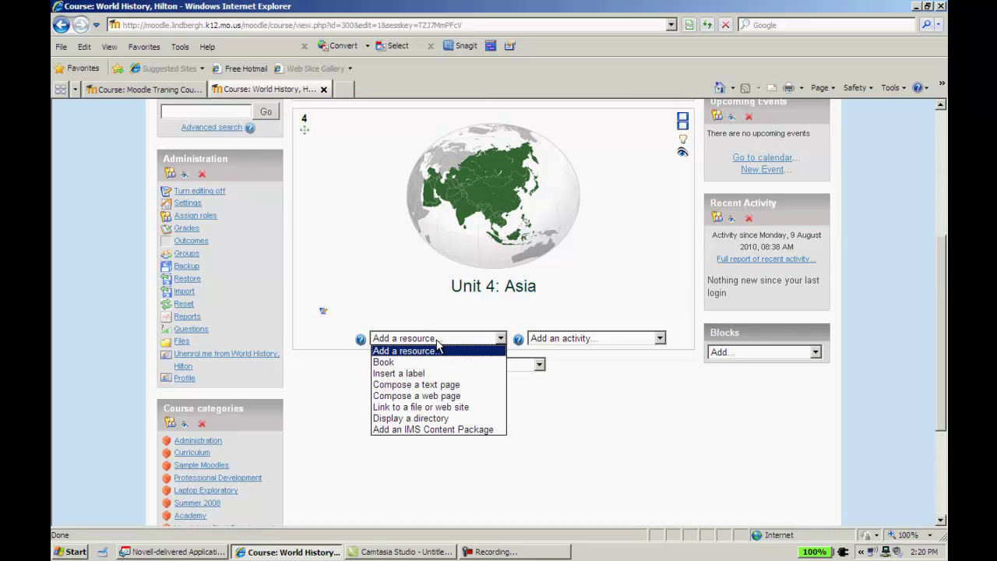
{"action": "left_click", "coordinate": [439, 409]}
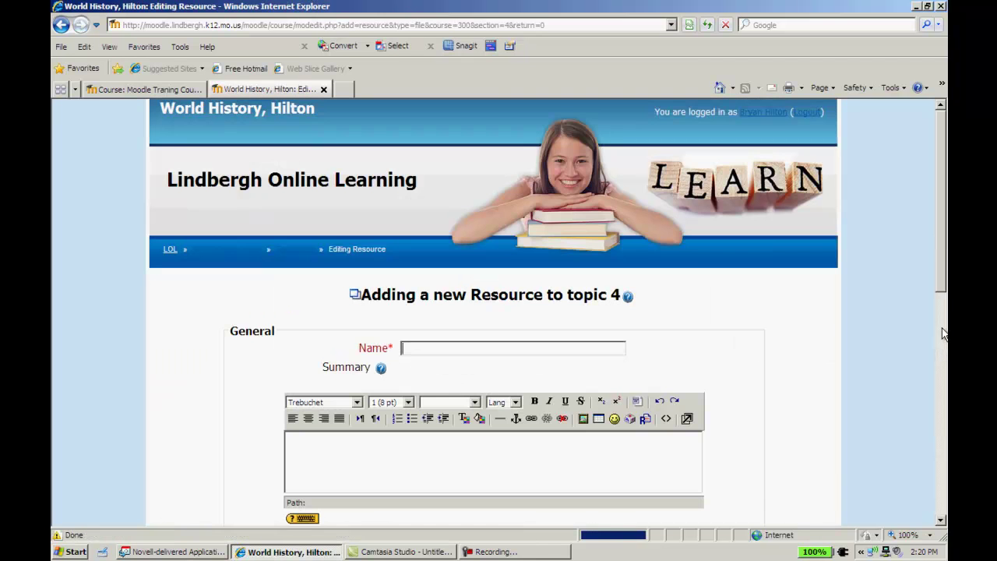
- Name the new resource 'Sample Word Doc'
{"action": "scroll", "coordinate": [943, 290], "scroll_direction": "down", "scroll_amount": 1}
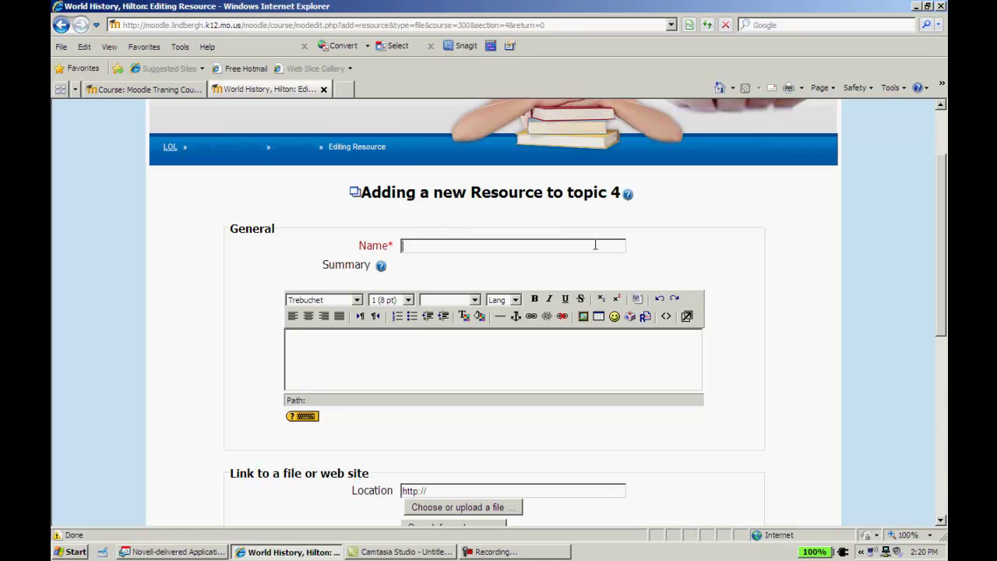
{"action": "type", "text": "Sample Word Doc"}
- Copy the name 'Sample Word Doc' into the Summary editor as its summary text
{"action": "left_click_drag", "start_coordinate": [532, 250], "coordinate": [410, 249]}
{"action": "left_click_drag", "start_coordinate": [477, 251], "coordinate": [409, 219]}
{"action": "right_click", "coordinate": [422, 253]}
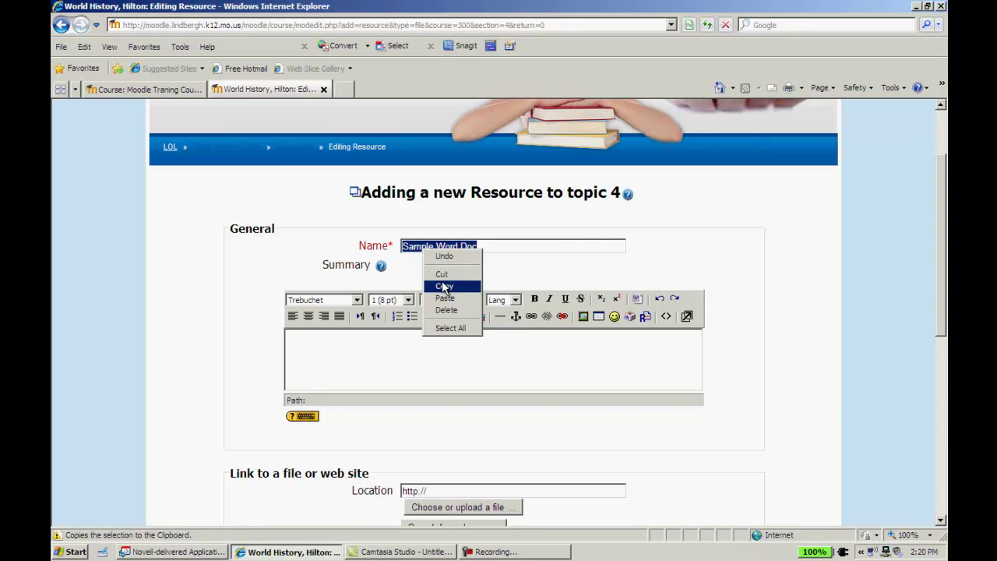
{"action": "left_click", "coordinate": [446, 286]}
{"action": "left_click", "coordinate": [366, 380]}
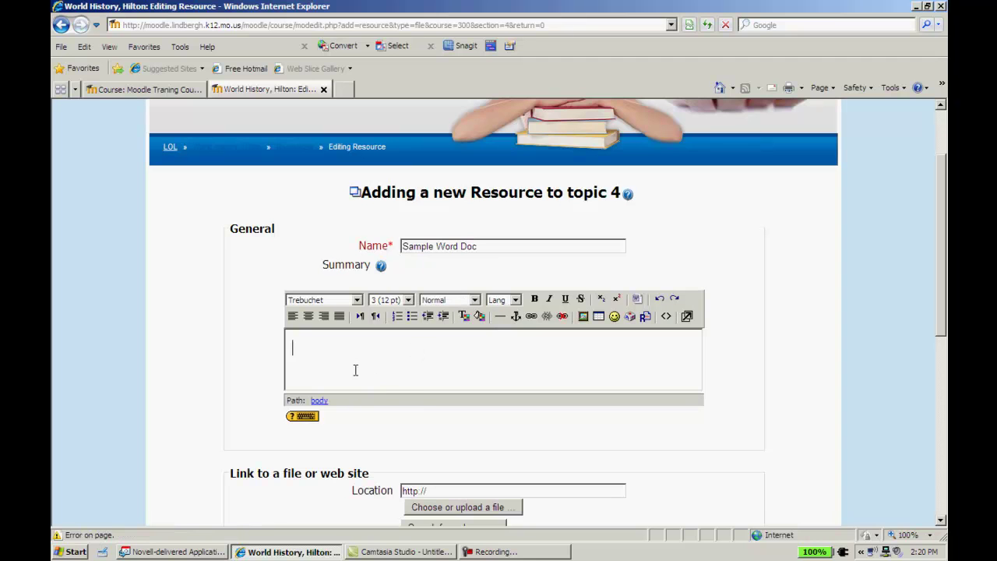
{"action": "right_click", "coordinate": [359, 368]}
{"action": "left_click", "coordinate": [382, 420]}
{"action": "scroll", "coordinate": [857, 335], "scroll_direction": "down", "scroll_amount": 2}
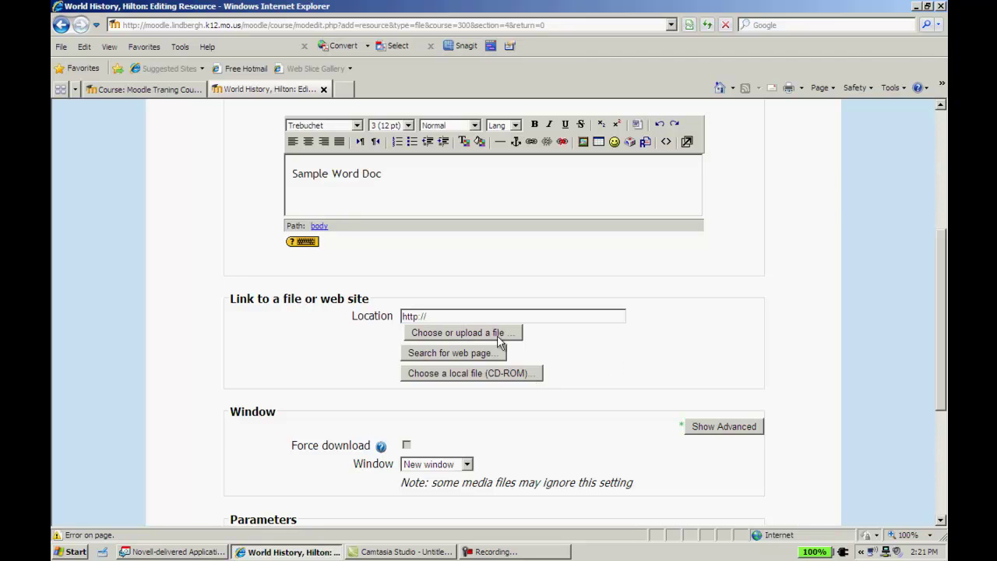
- Open the course Files picker for the resource's Location
{"action": "left_click", "coordinate": [442, 334]}
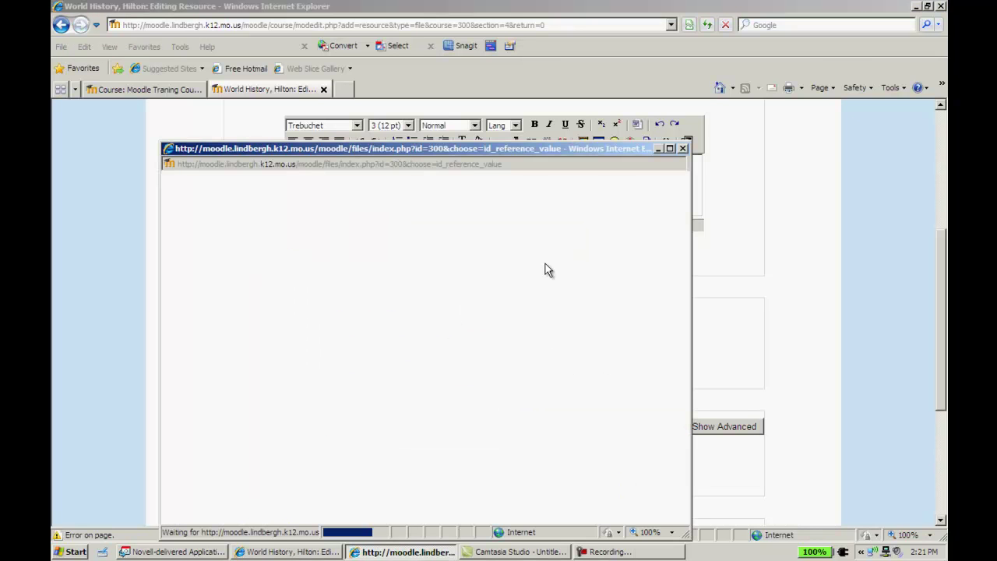
- Maximize the file picker and navigate to Unit_1 » Homework
{"action": "left_click", "coordinate": [669, 148]}
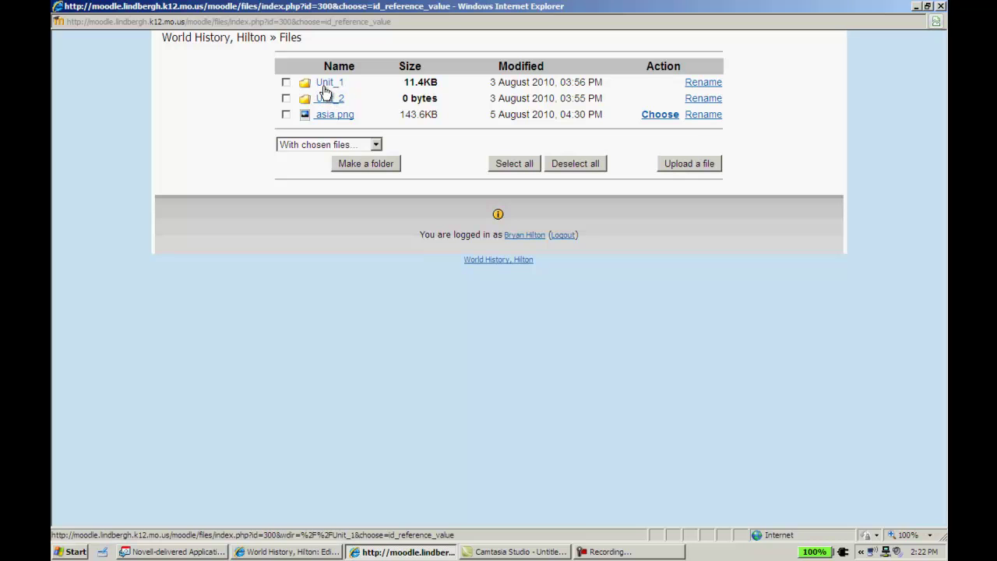
{"action": "left_click", "coordinate": [326, 86]}
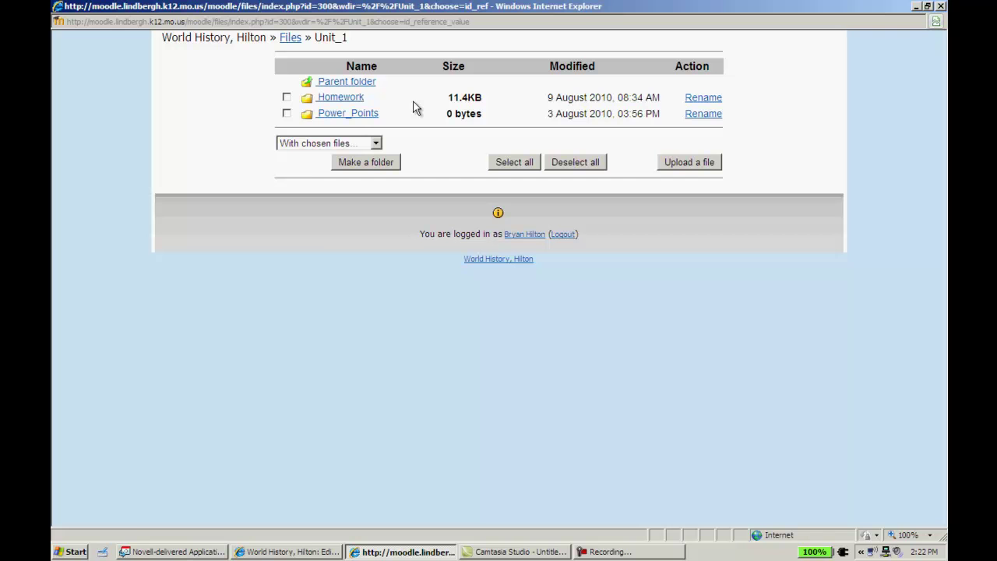
{"action": "left_click", "coordinate": [353, 103]}
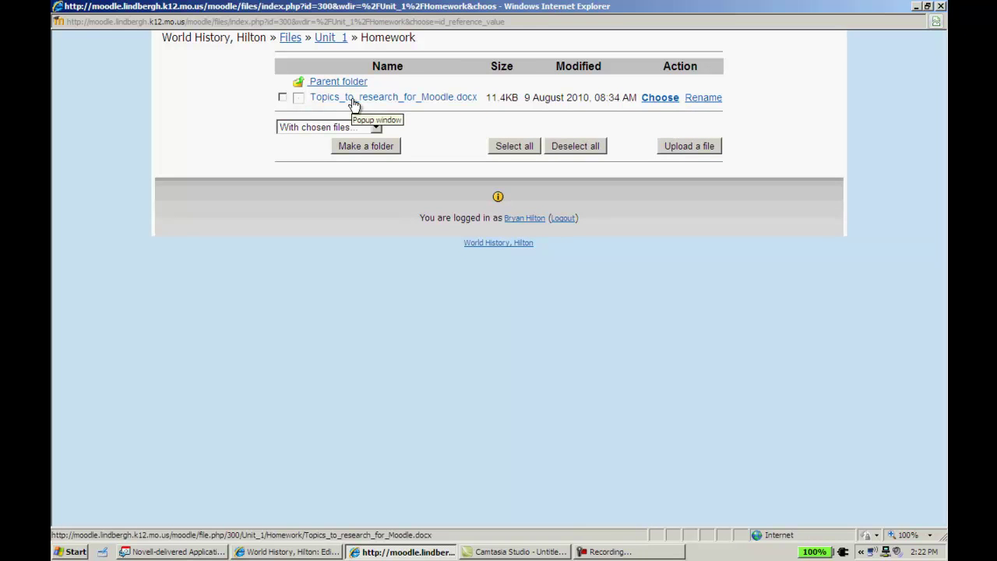
- Upload Sample_doc_for_moodle.docx from the Desktop into the Homework folder
{"action": "left_click", "coordinate": [679, 148]}
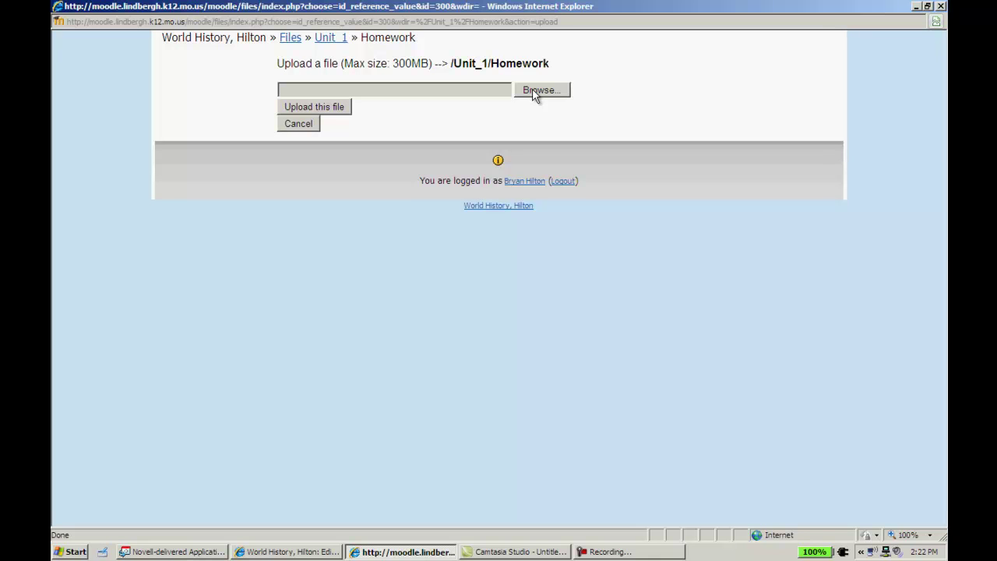
{"action": "left_click", "coordinate": [536, 89]}
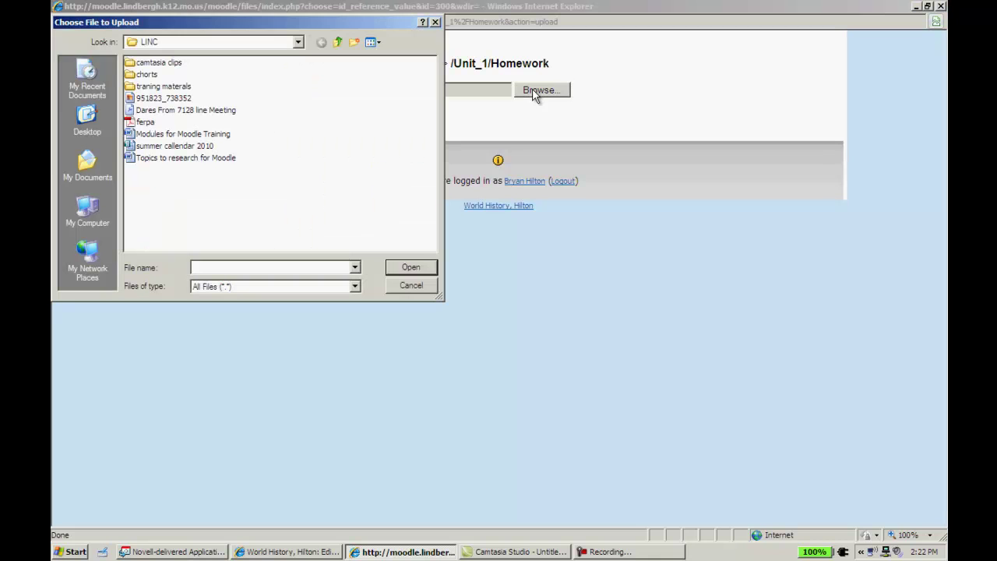
{"action": "left_click", "coordinate": [92, 109]}
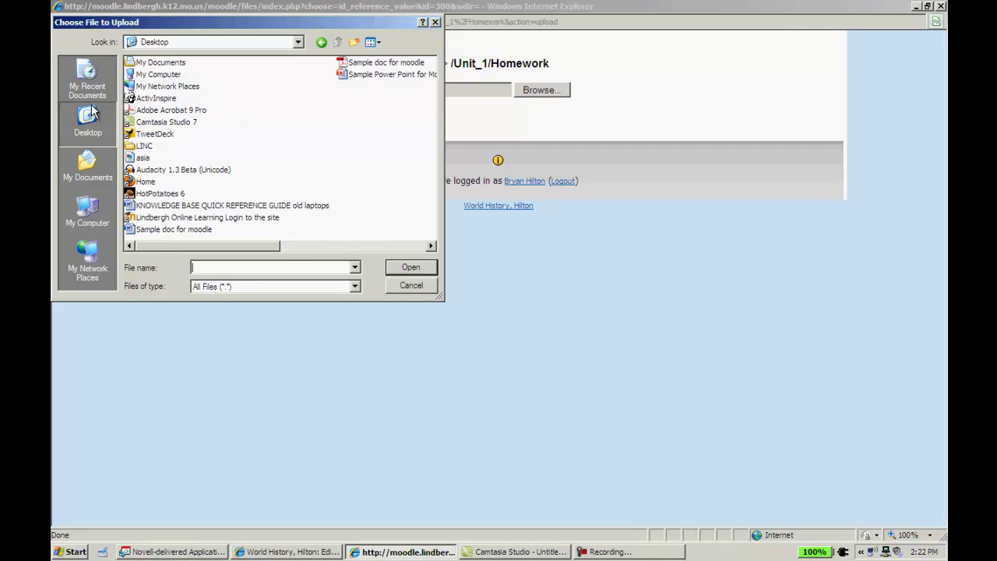
{"action": "left_click", "coordinate": [171, 229]}
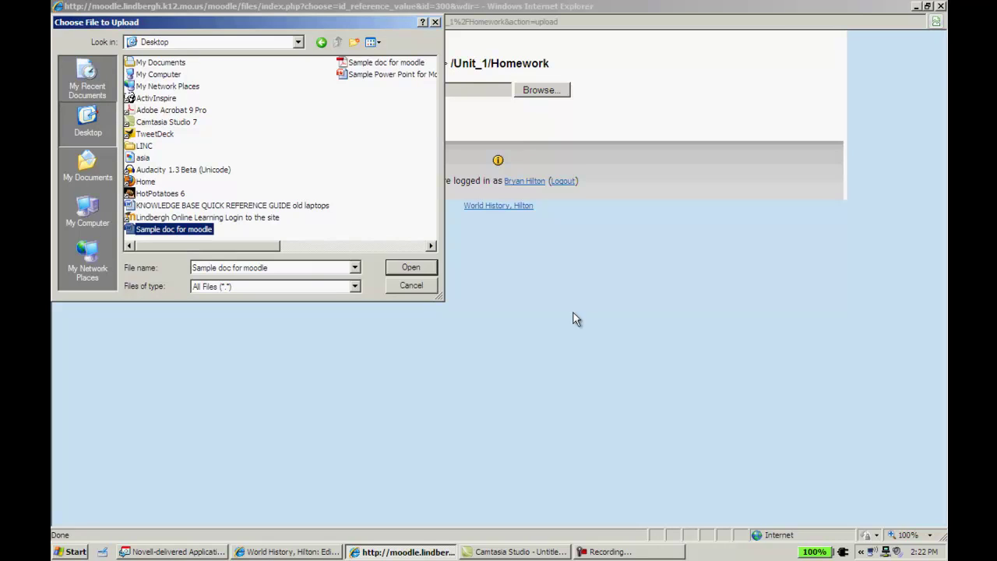
{"action": "left_click", "coordinate": [428, 271]}
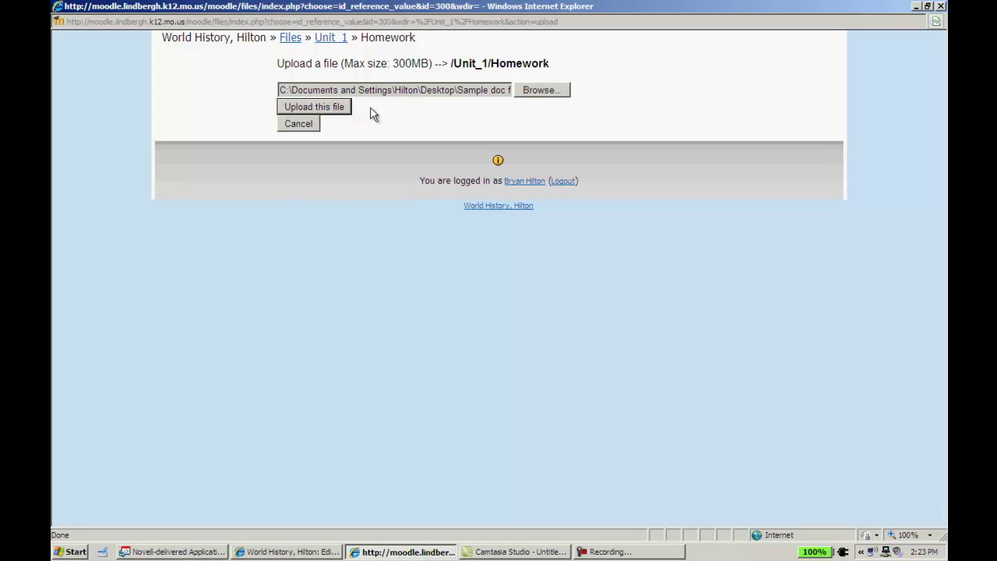
{"action": "left_click", "coordinate": [331, 110]}
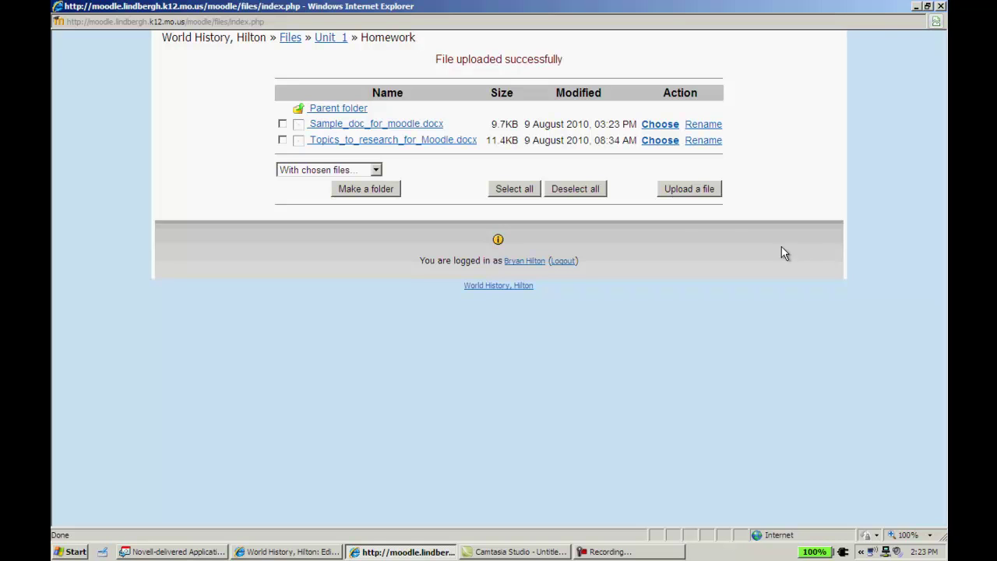
- Choose Sample_doc_for_moodle.docx as the location, opening in a new window, and save to the course
{"action": "left_click", "coordinate": [659, 125]}
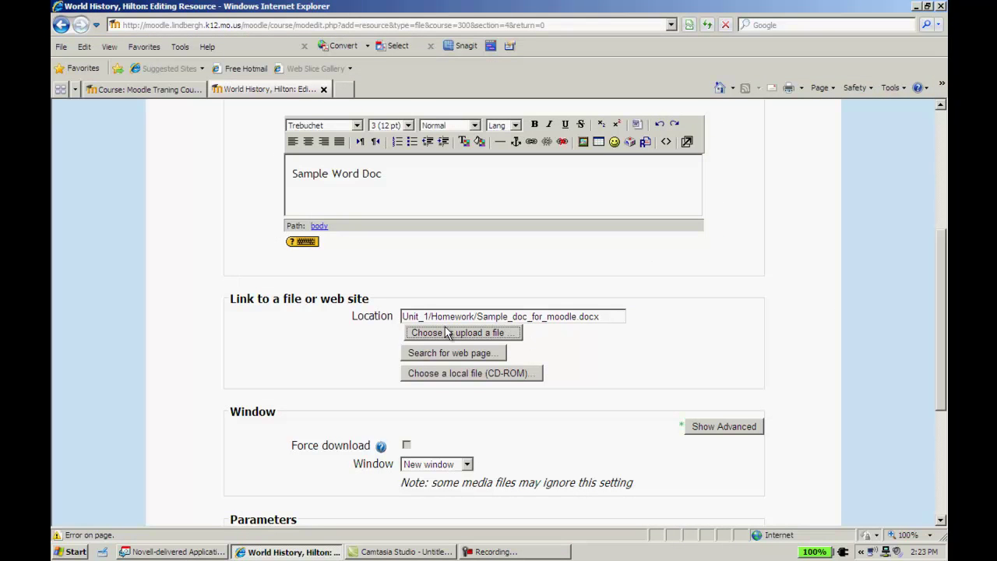
{"action": "left_click", "coordinate": [417, 333]}
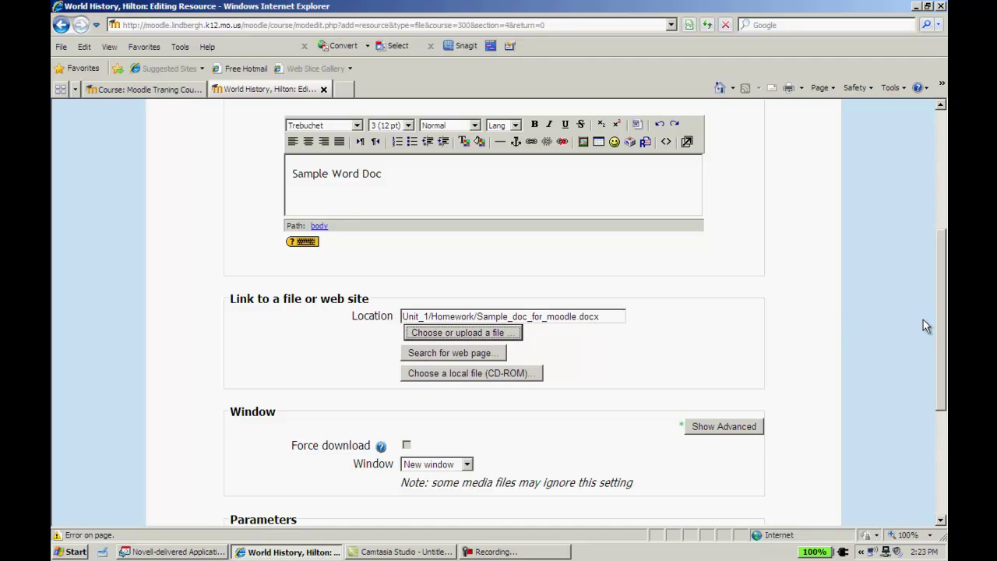
{"action": "scroll", "coordinate": [942, 321], "scroll_direction": "down", "scroll_amount": 5}
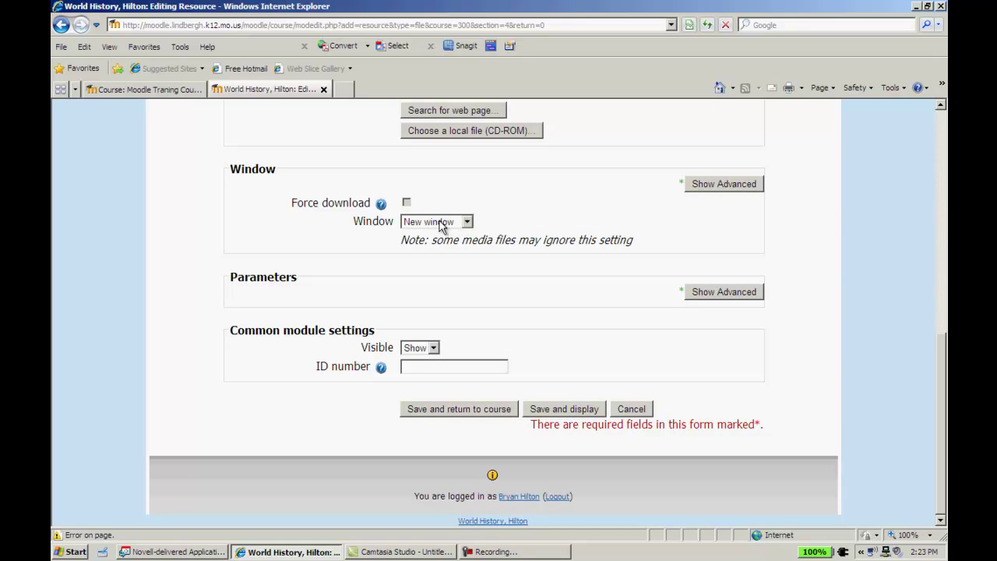
{"action": "left_click", "coordinate": [461, 409]}
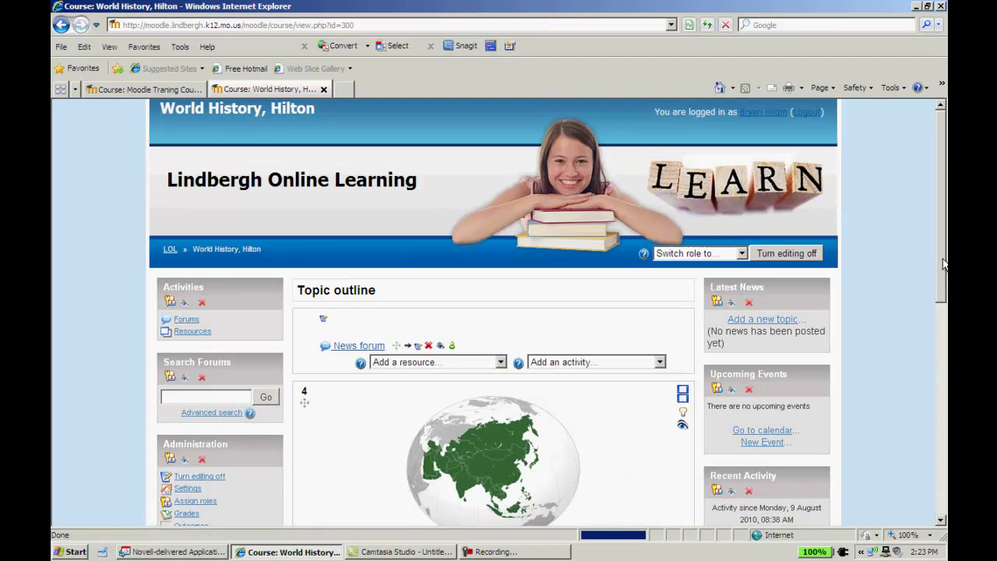
- Scroll to Unit 4: Asia and add another 'Link to a file or web site' resource
{"action": "left_click_drag", "start_coordinate": [944, 265], "coordinate": [943, 380]}
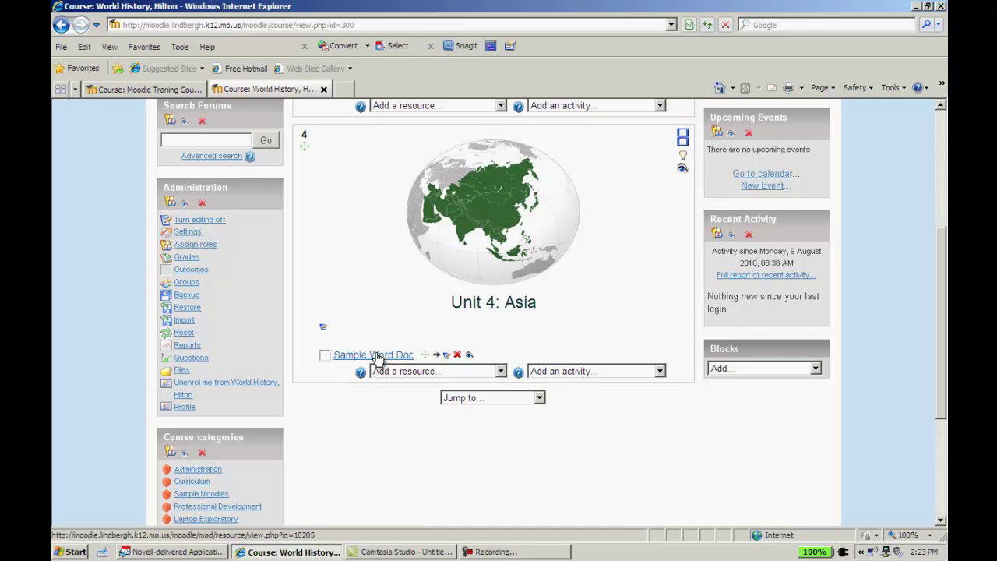
{"action": "left_click", "coordinate": [501, 371]}
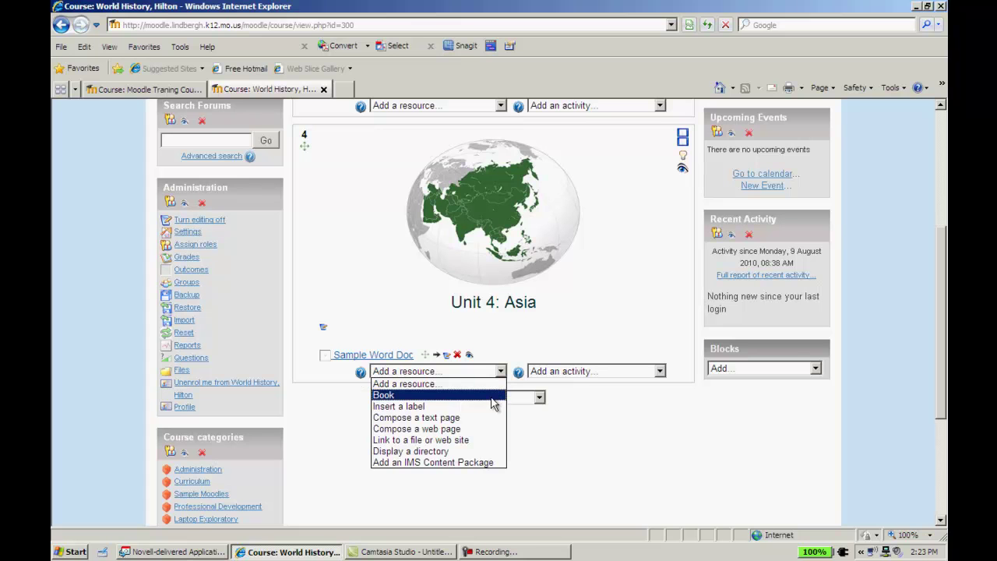
{"action": "left_click", "coordinate": [468, 441]}
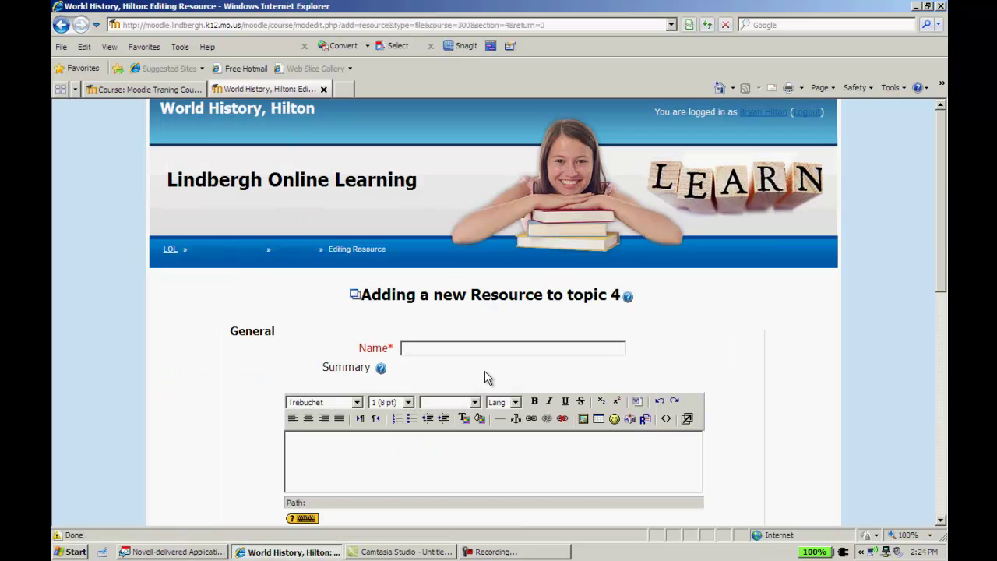
- Name the resource 'Sample Power Point' and paste the same text into its Summary
{"action": "type", "text": "Sample Power Point"}
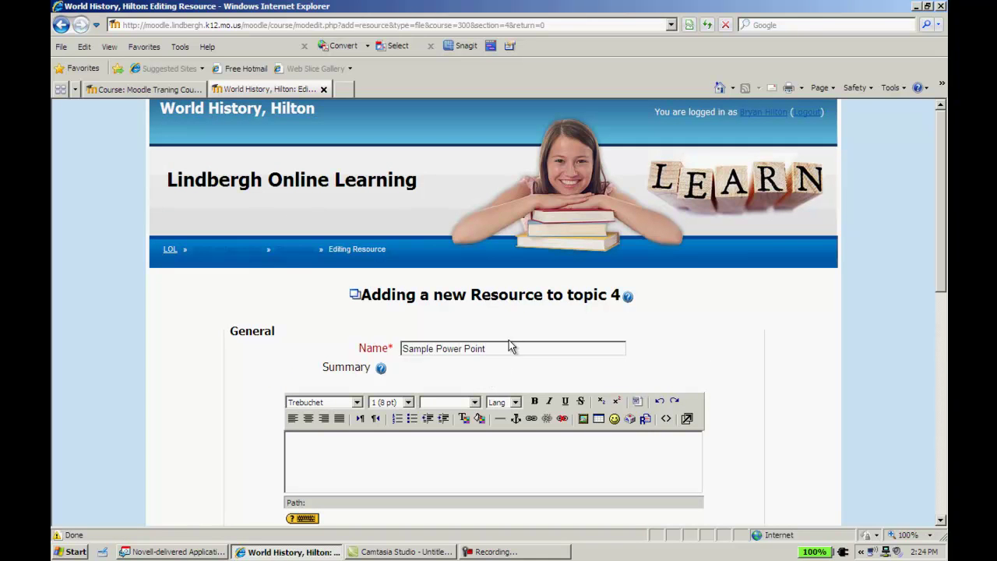
{"action": "left_click_drag", "start_coordinate": [503, 348], "coordinate": [400, 346]}
{"action": "right_click", "coordinate": [433, 355]}
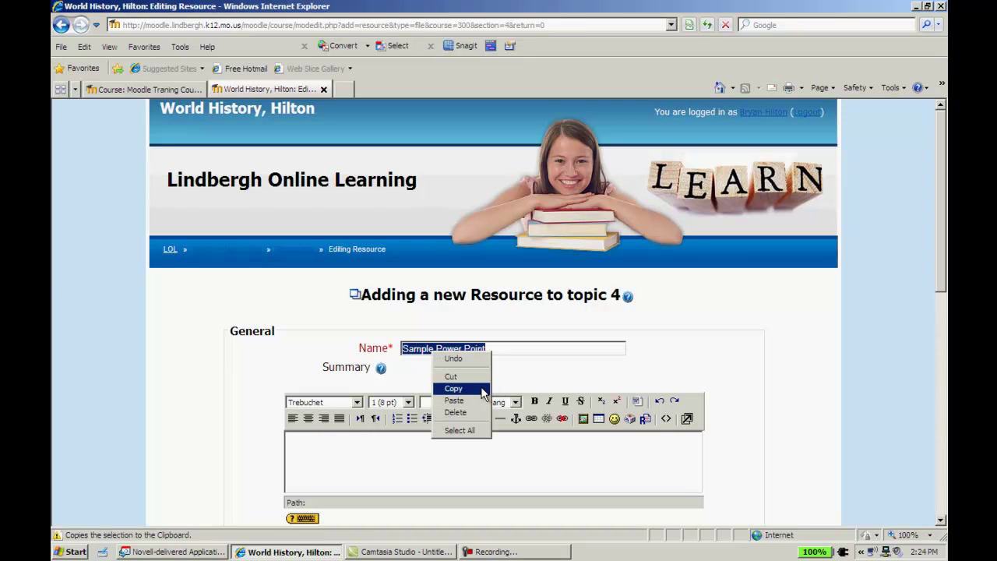
{"action": "left_click", "coordinate": [482, 388]}
{"action": "right_click", "coordinate": [424, 437]}
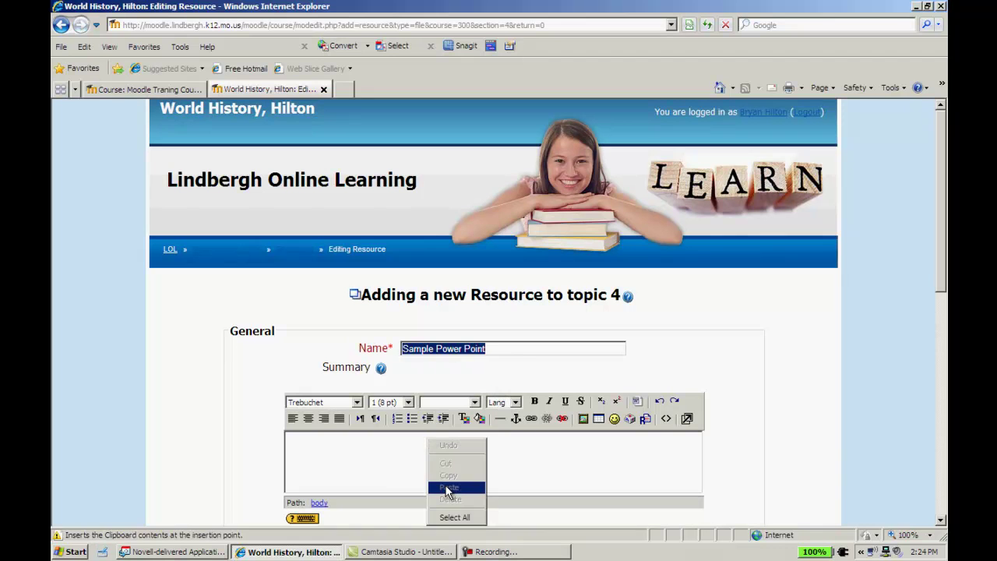
{"action": "right_click", "coordinate": [382, 477]}
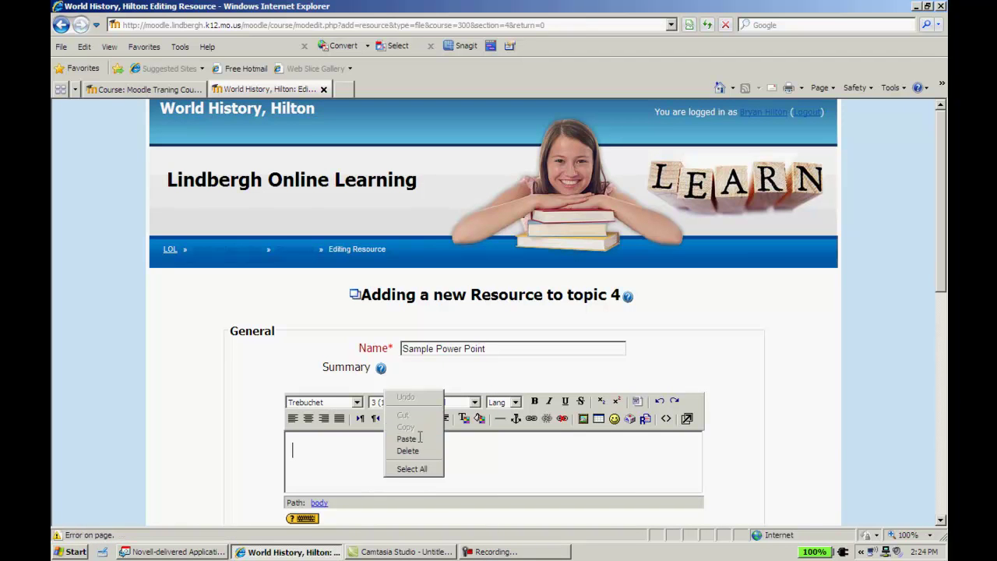
{"action": "left_click", "coordinate": [407, 439]}
{"action": "scroll", "coordinate": [945, 250], "scroll_direction": "down", "scroll_amount": 5}
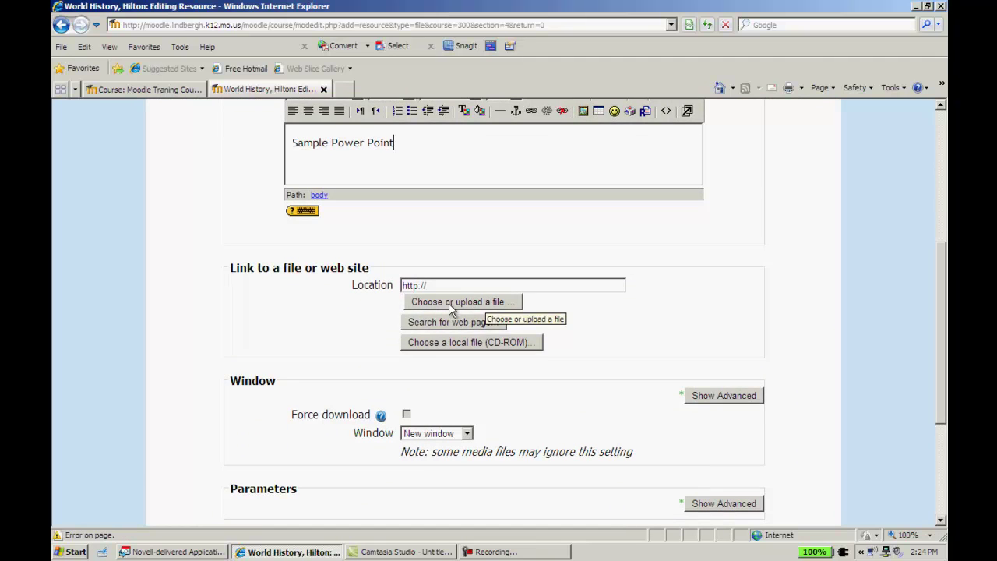
- Open the file chooser at Unit_1 » Power_Points and maximize the window
{"action": "left_click", "coordinate": [488, 302]}
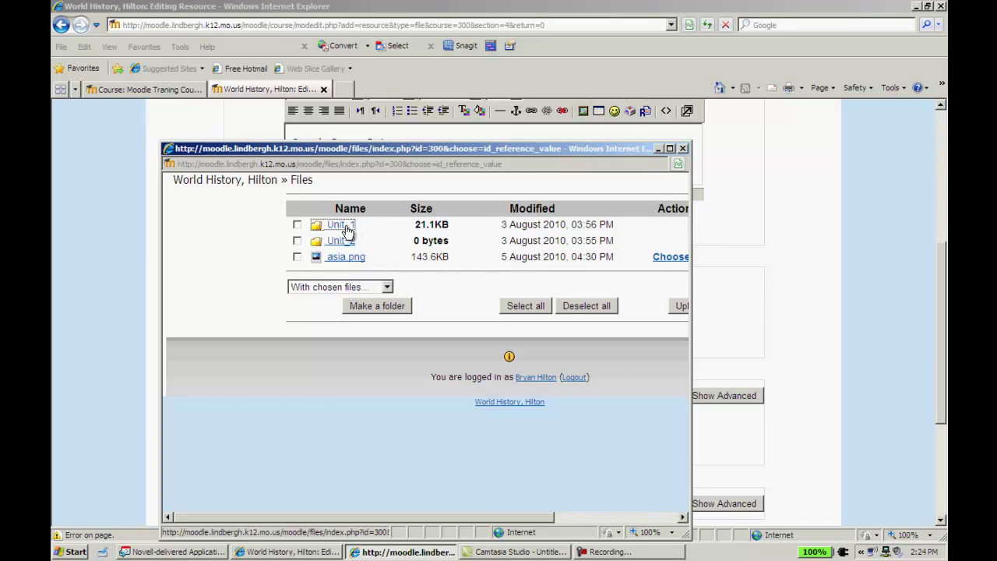
{"action": "left_click", "coordinate": [343, 225]}
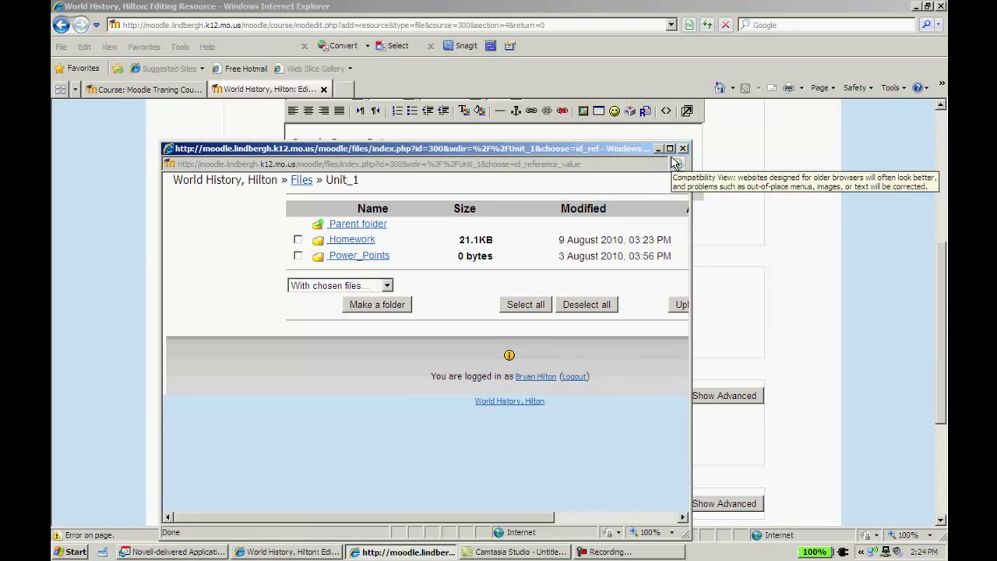
{"action": "left_click", "coordinate": [360, 262]}
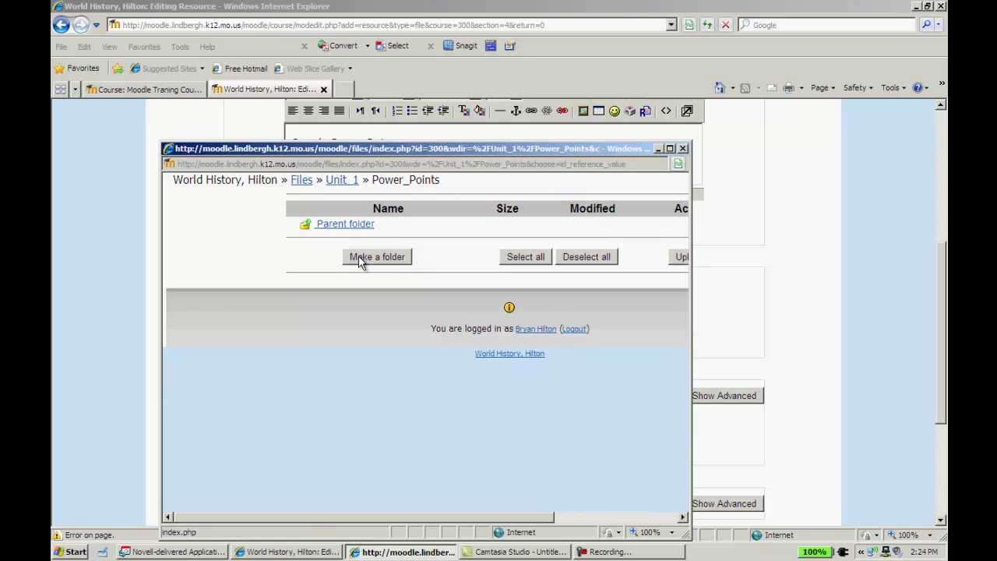
{"action": "left_click", "coordinate": [671, 149]}
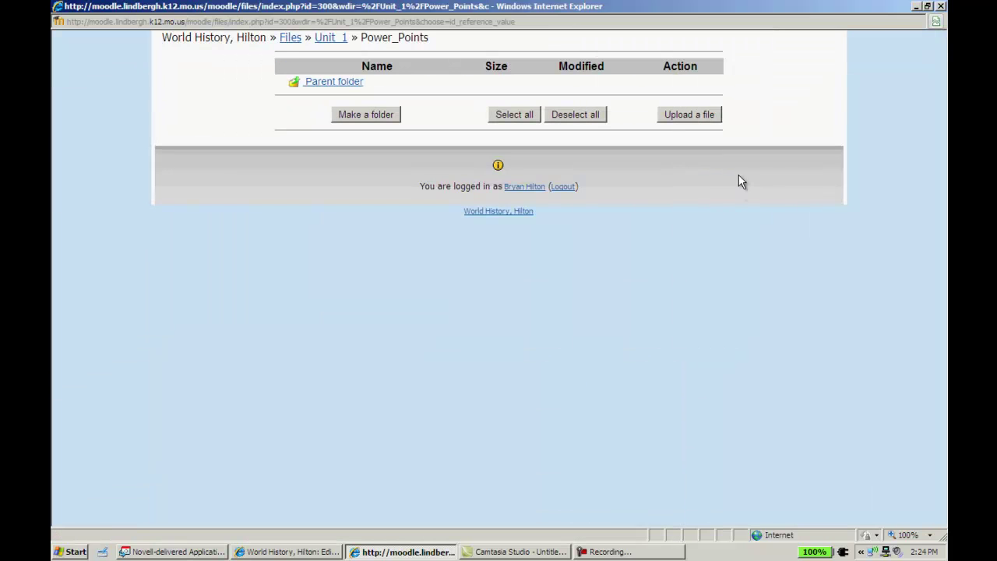
- Upload Sample_Power_Point_for_Moodle.pptx into the Unit_1 » Power_Points folder
{"action": "left_click", "coordinate": [703, 118]}
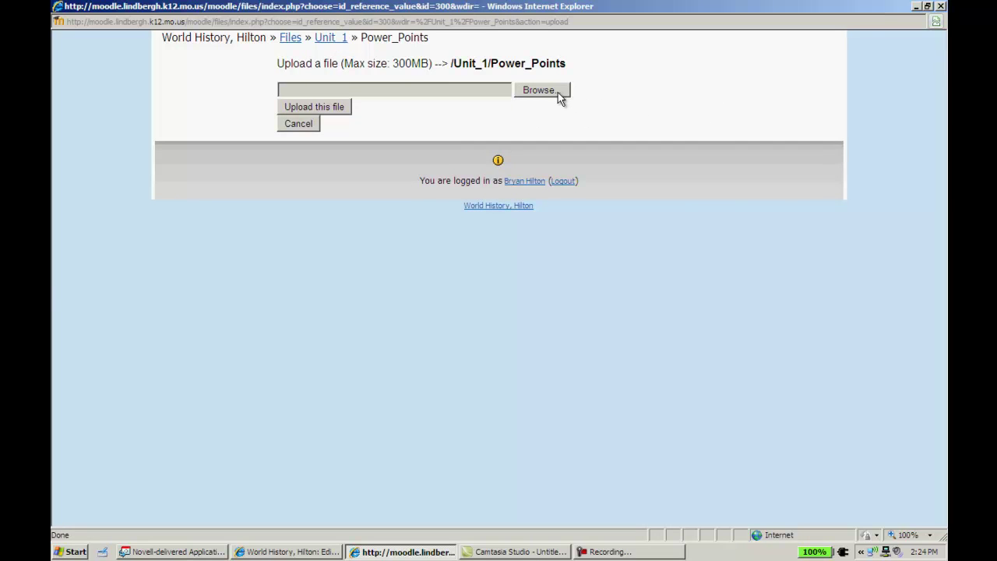
{"action": "left_click", "coordinate": [558, 93]}
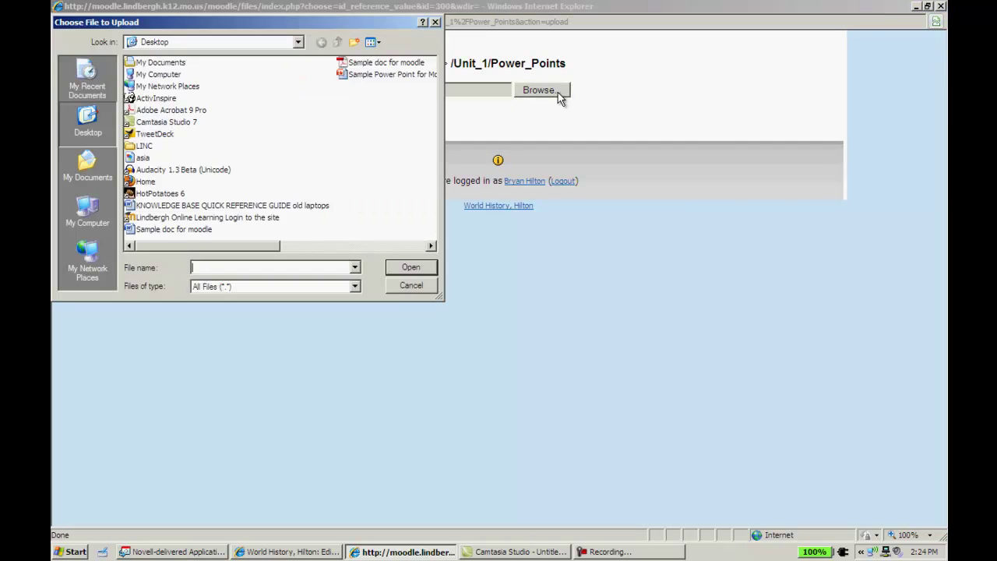
{"action": "left_click", "coordinate": [398, 78]}
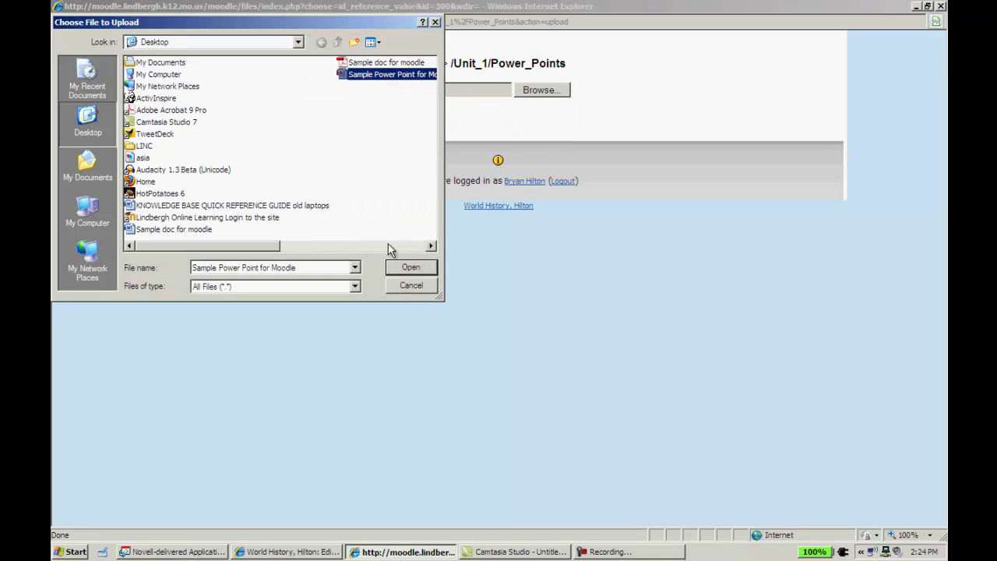
{"action": "left_click", "coordinate": [414, 270]}
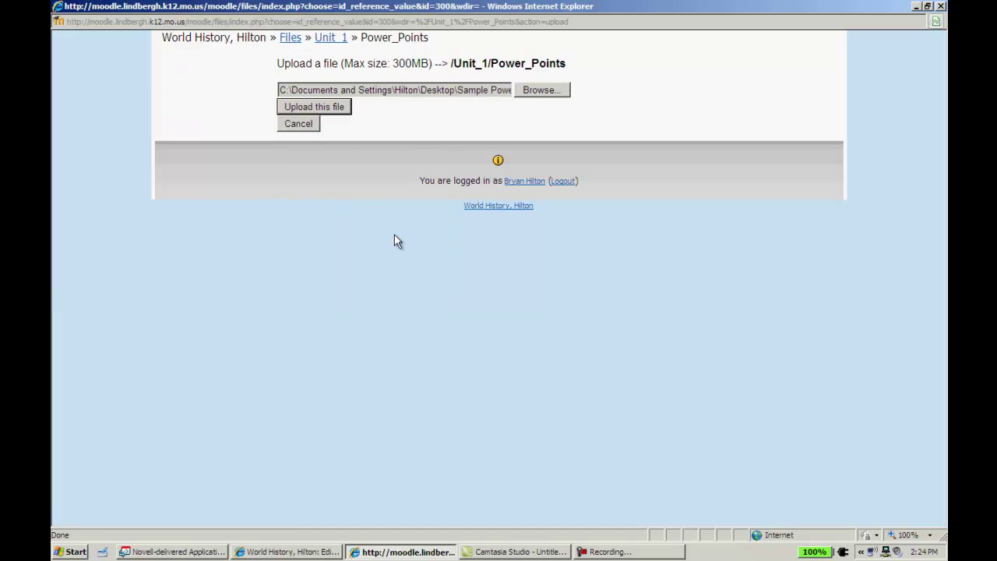
{"action": "left_click", "coordinate": [335, 109]}
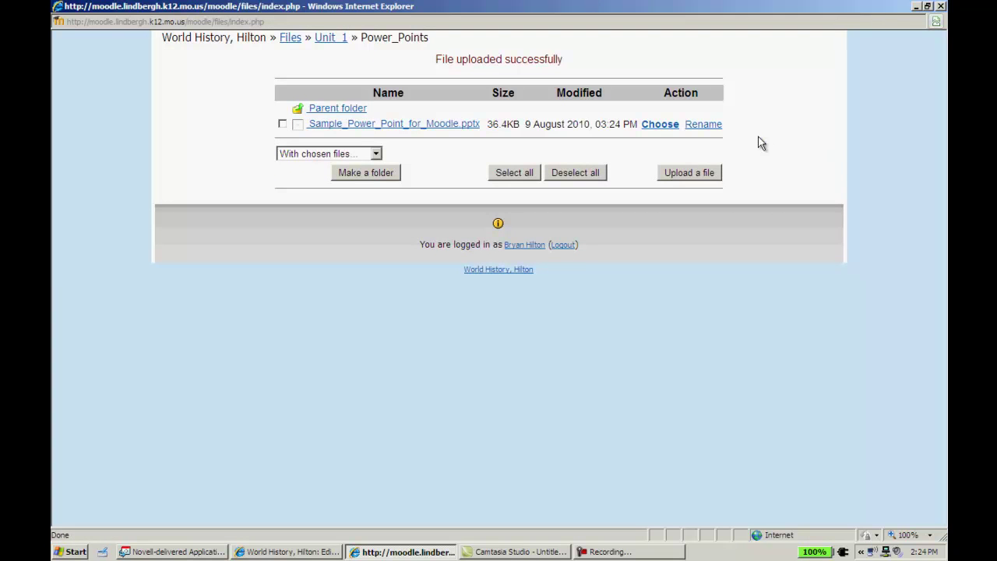
- Set the uploaded presentation as the resource's location and save to the course
{"action": "left_click", "coordinate": [659, 125]}
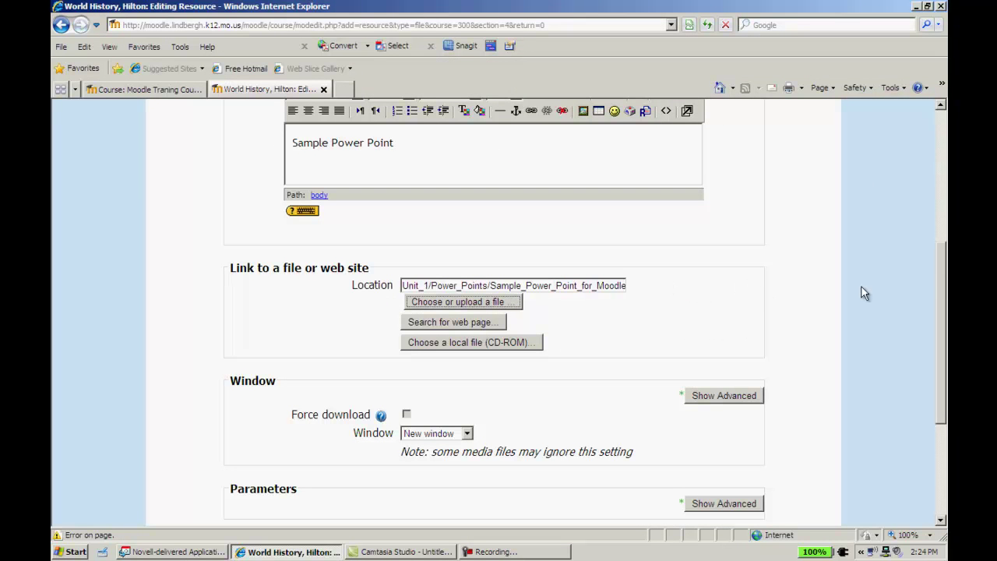
{"action": "scroll", "coordinate": [600, 390], "scroll_direction": "down", "scroll_amount": 3}
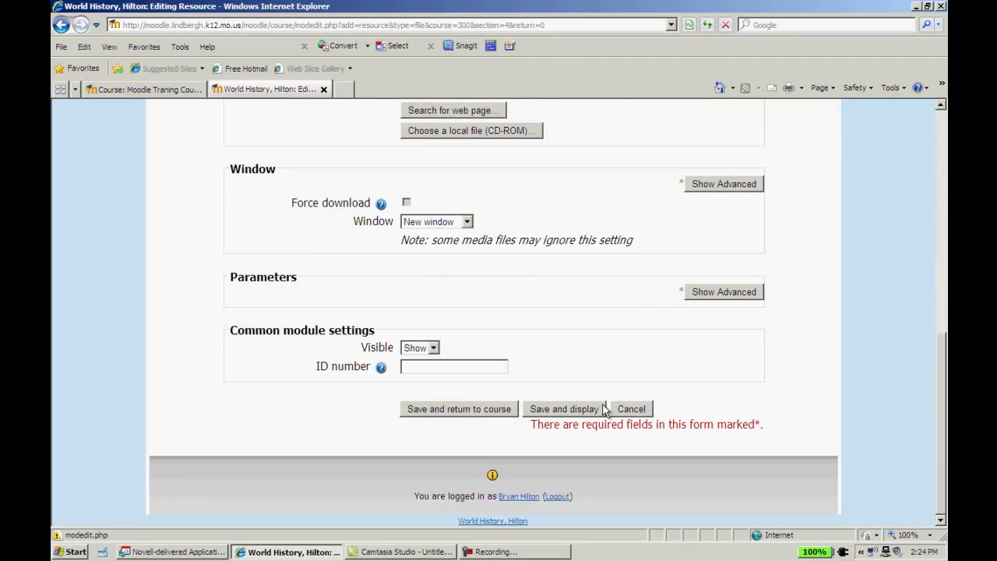
{"action": "left_click", "coordinate": [492, 410]}
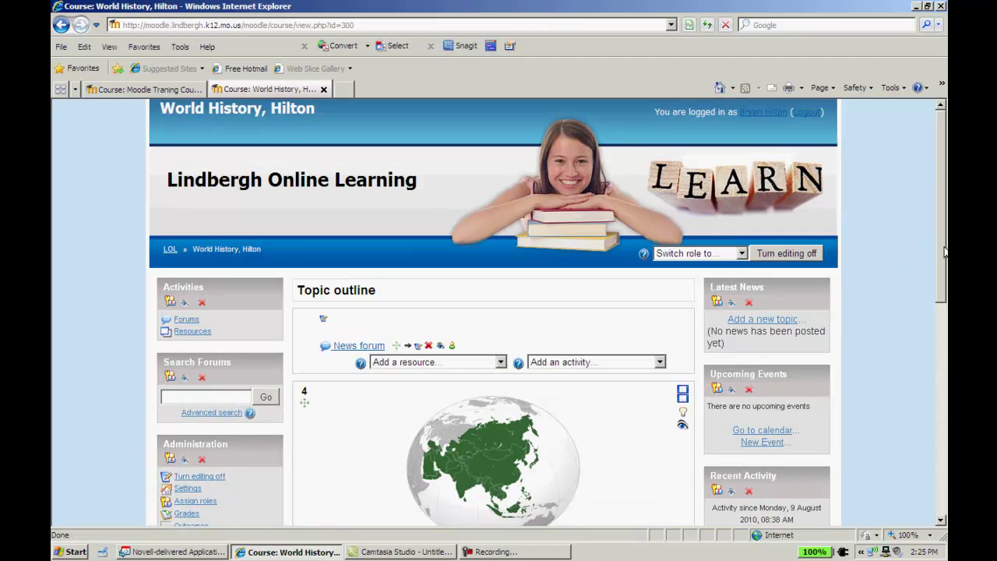
- Open the Sample Power Point item from Unit 4 and view it read-only in PowerPoint
{"action": "left_click_drag", "start_coordinate": [945, 251], "coordinate": [946, 365]}
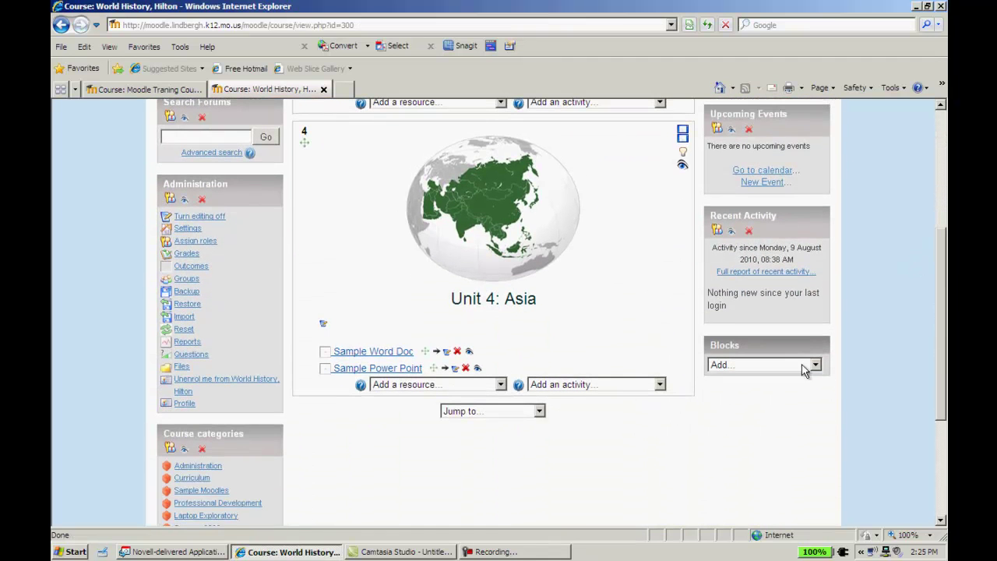
{"action": "left_click", "coordinate": [379, 369]}
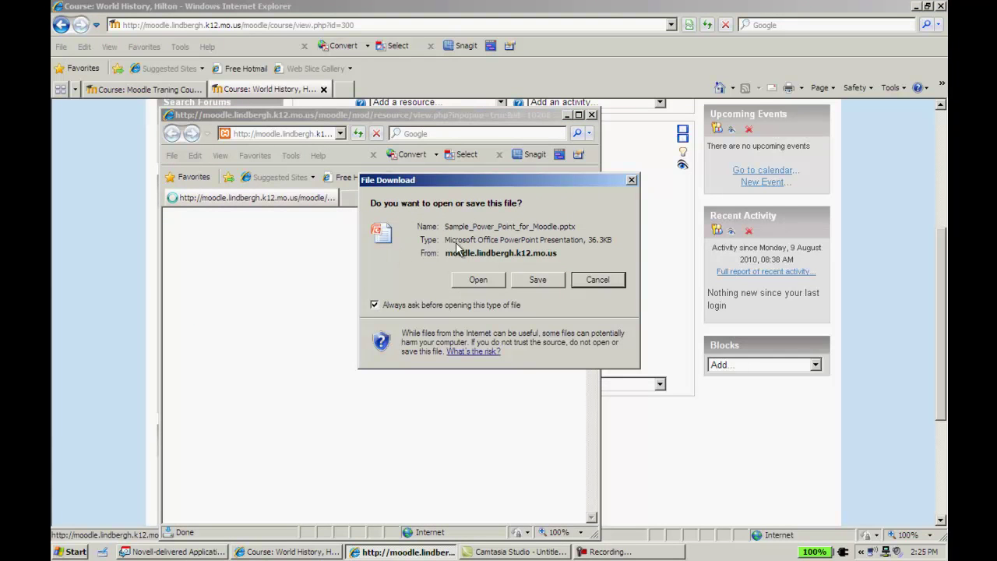
{"action": "left_click", "coordinate": [476, 281]}
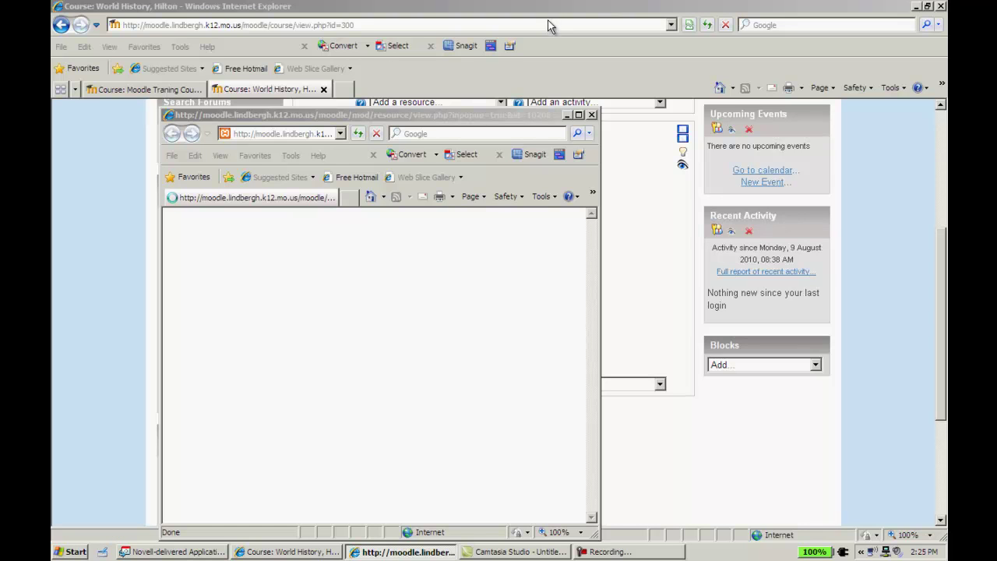
{"action": "left_click", "coordinate": [892, 255]}
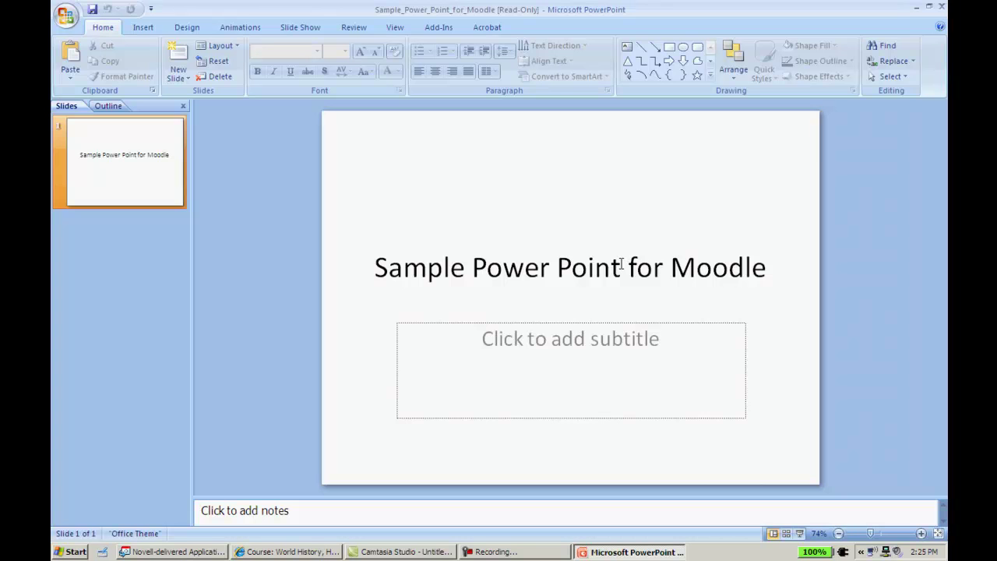
- Close the Sample Power Point for Moodle presentation in PowerPoint
{"action": "left_click", "coordinate": [941, 9]}
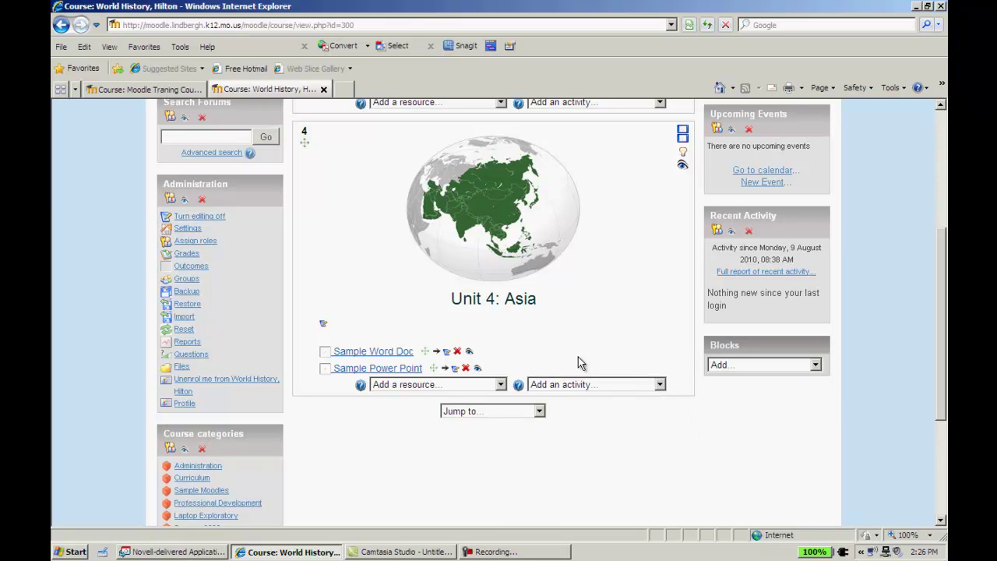
- Add a link-to-a-file-or-web-site resource to topic 4 named 'District home page'
{"action": "left_click", "coordinate": [501, 386]}
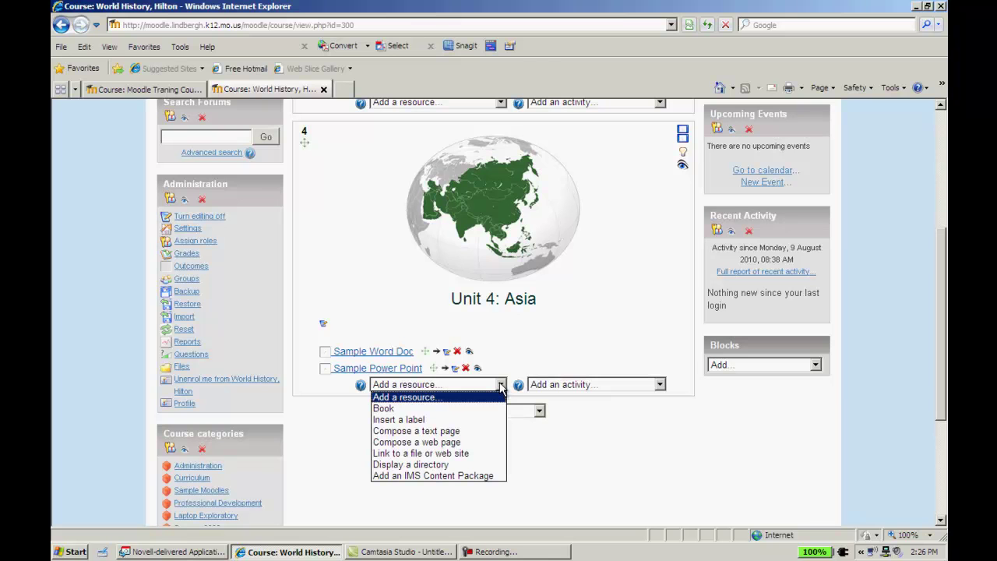
{"action": "left_click", "coordinate": [481, 454]}
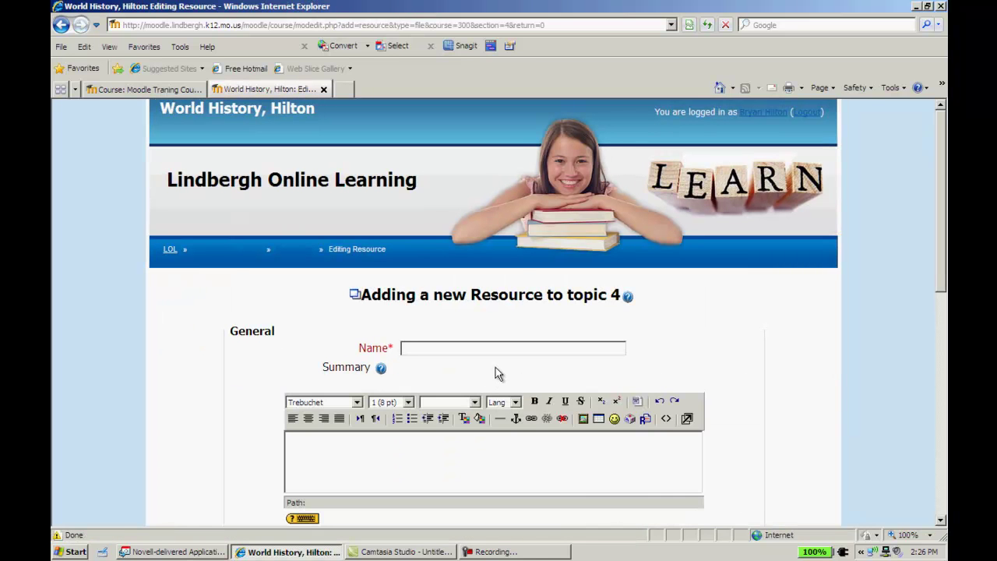
{"action": "type", "text": "istrict home page"}
- Copy the name 'District home page' into the resource's Summary field
{"action": "left_click_drag", "start_coordinate": [484, 348], "coordinate": [401, 348]}
{"action": "right_click", "coordinate": [421, 351]}
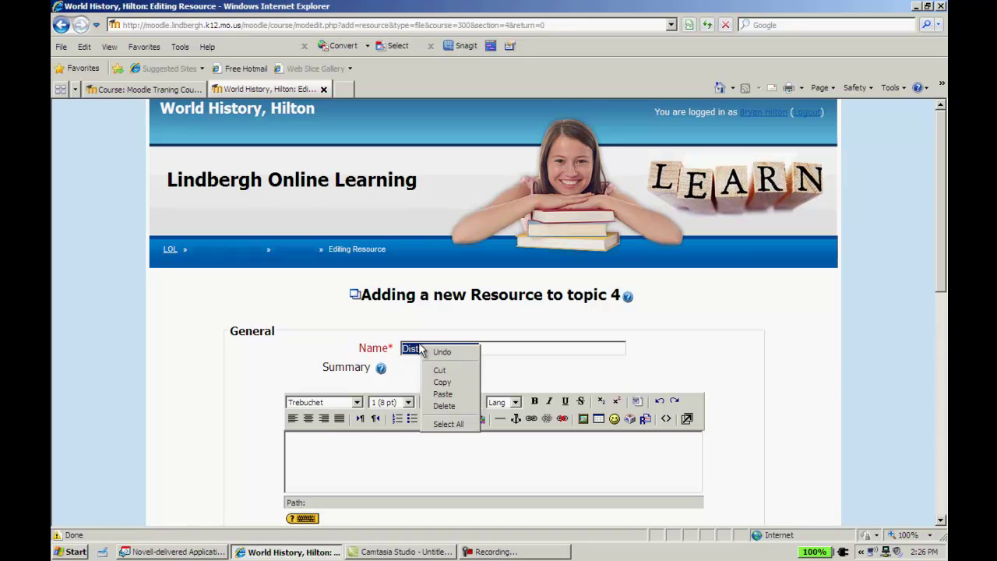
{"action": "left_click", "coordinate": [442, 382]}
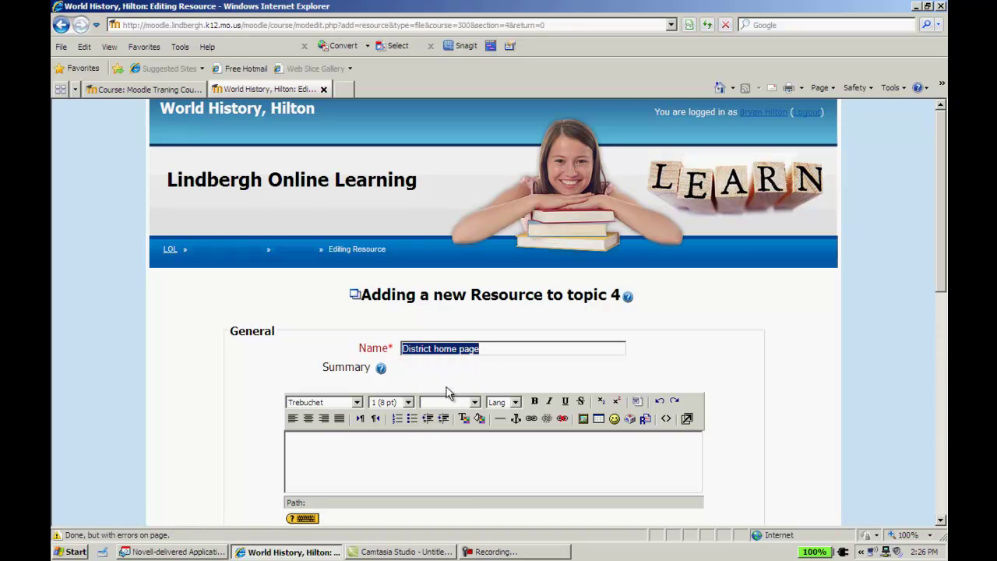
{"action": "left_click", "coordinate": [414, 437]}
{"action": "right_click", "coordinate": [413, 446]}
{"action": "left_click", "coordinate": [448, 492]}
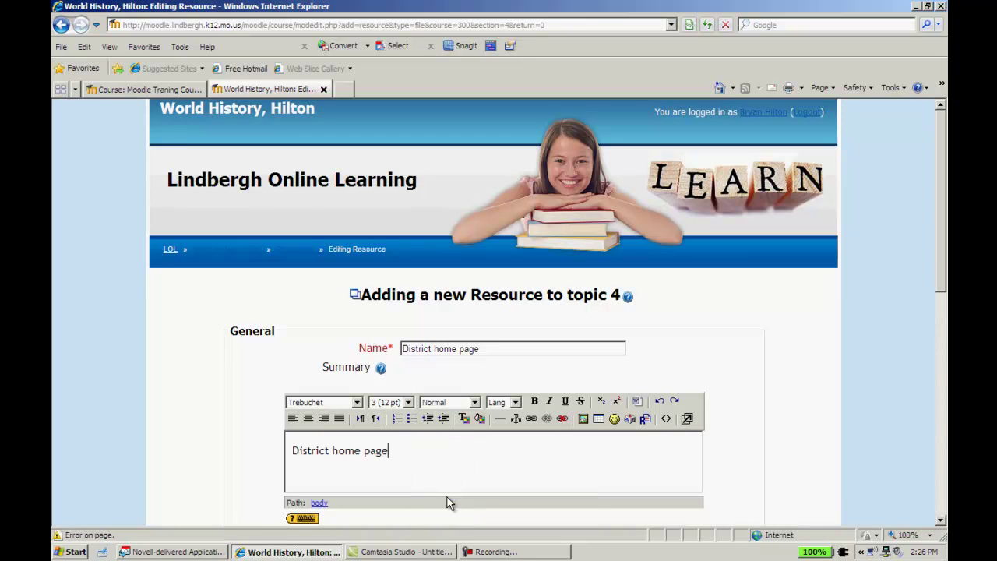
{"action": "scroll", "coordinate": [940, 250], "scroll_direction": "down", "scroll_amount": 5}
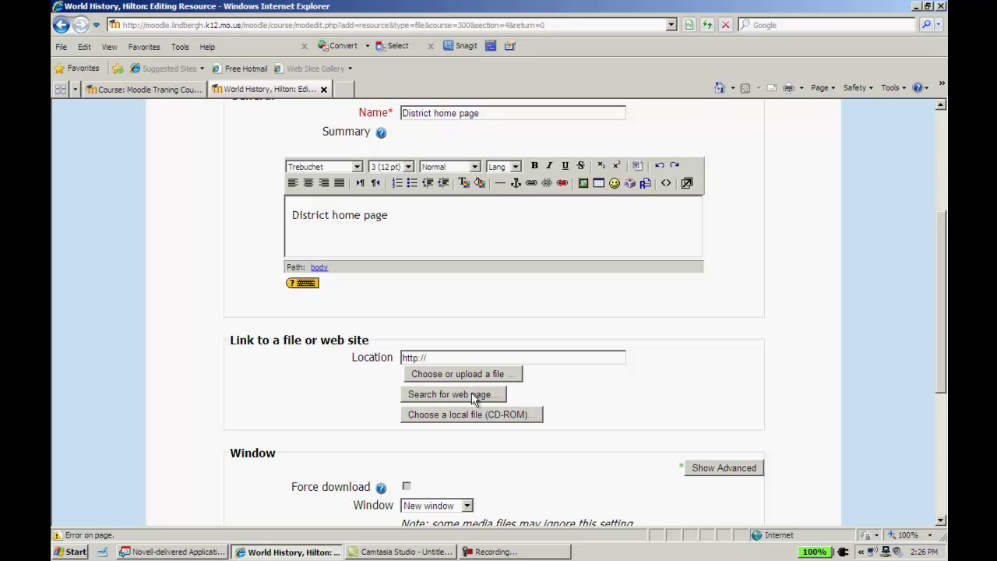
{"action": "left_click", "coordinate": [348, 90]}
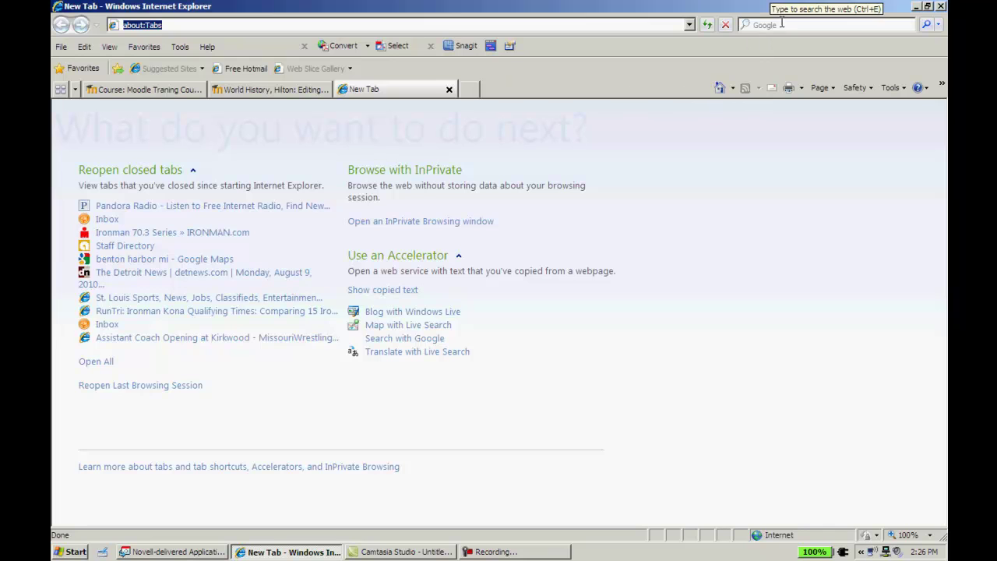
{"action": "left_click", "coordinate": [721, 87]}
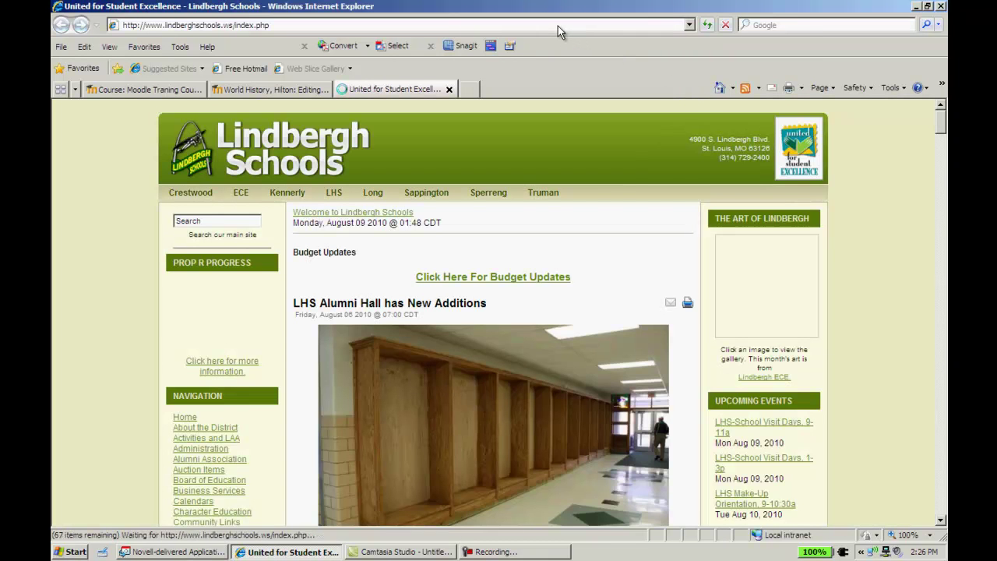
{"action": "left_click", "coordinate": [558, 26]}
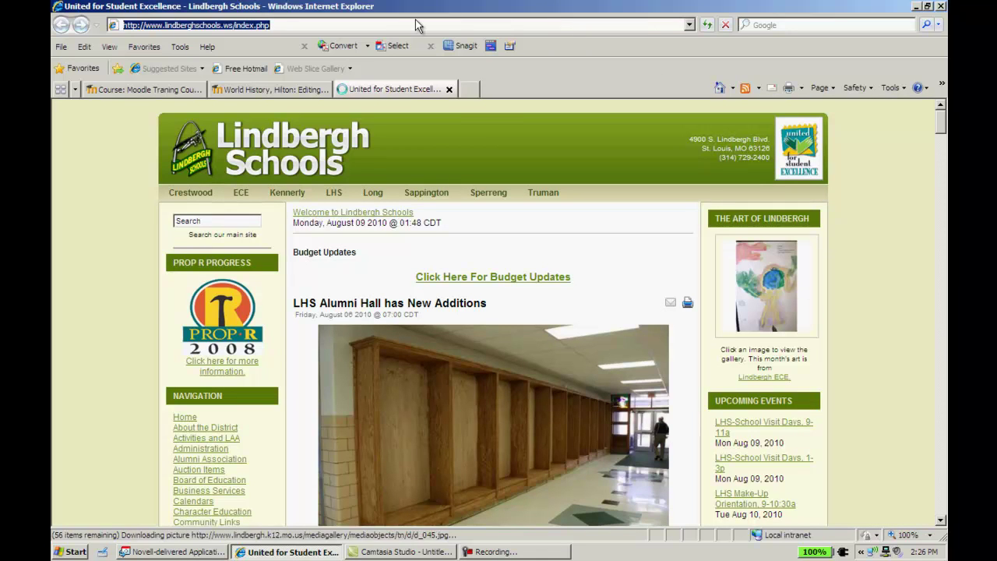
{"action": "right_click", "coordinate": [412, 24]}
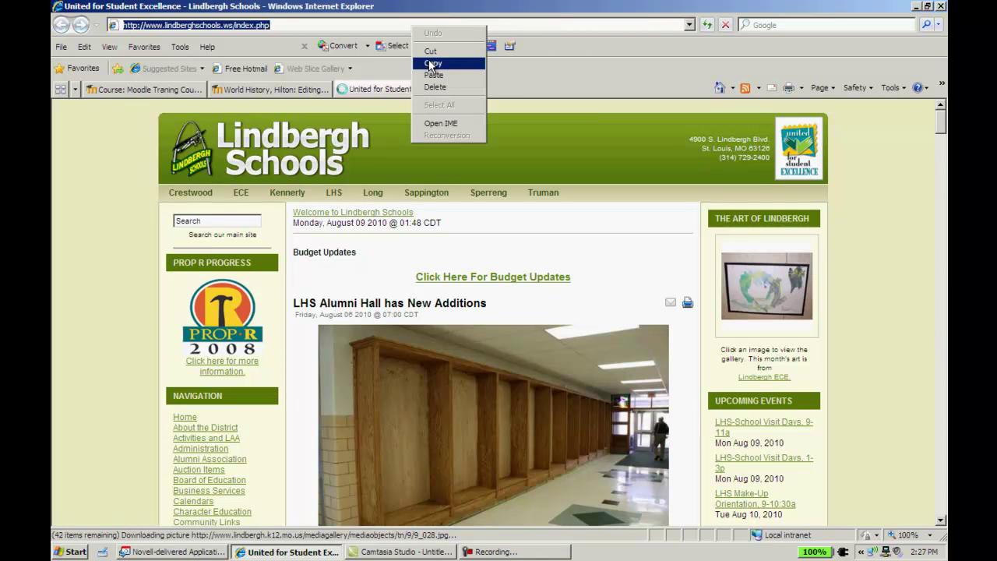
{"action": "left_click", "coordinate": [433, 64]}
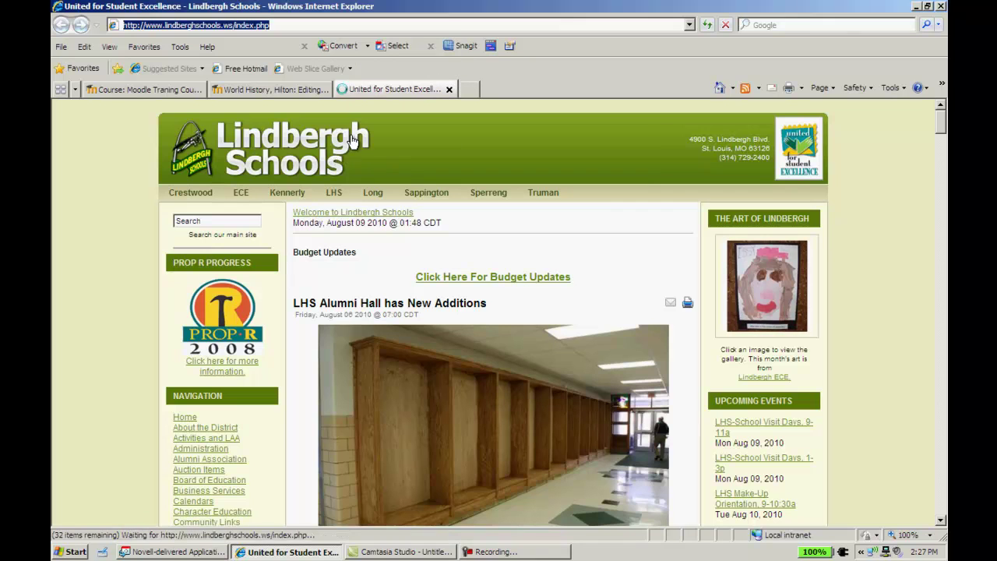
{"action": "left_click", "coordinate": [150, 90]}
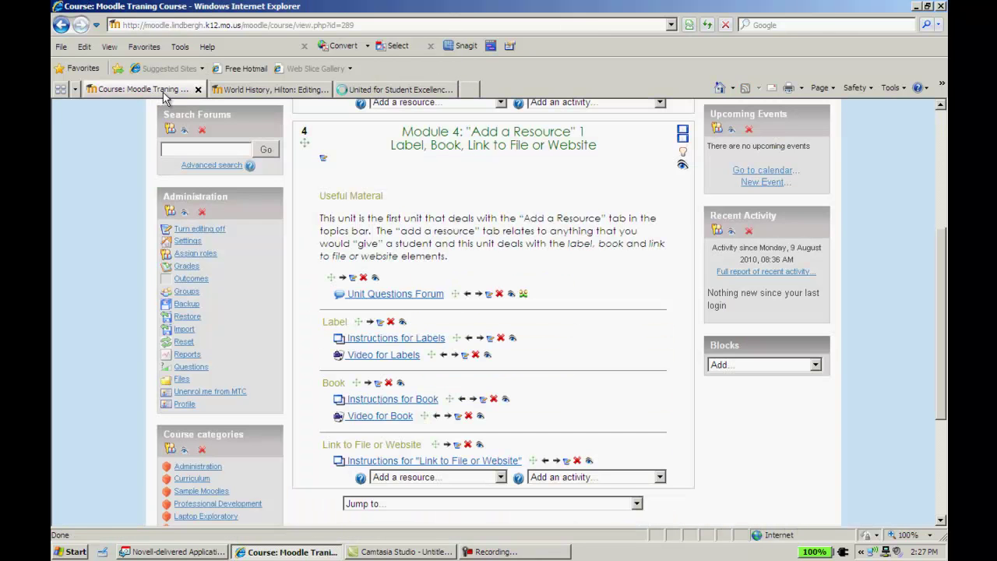
{"action": "left_click", "coordinate": [257, 91]}
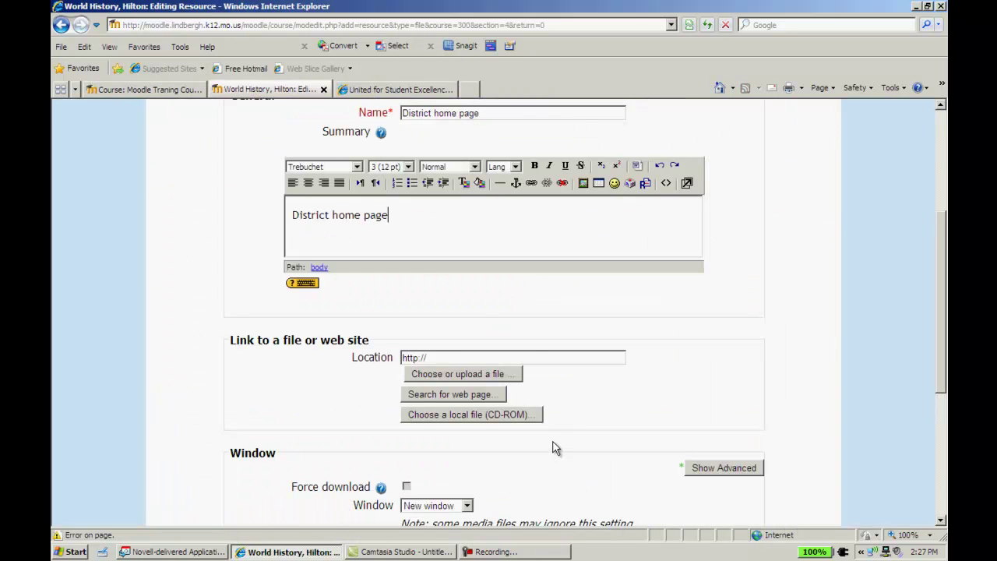
{"action": "left_click", "coordinate": [530, 359]}
{"action": "right_click", "coordinate": [530, 359]}
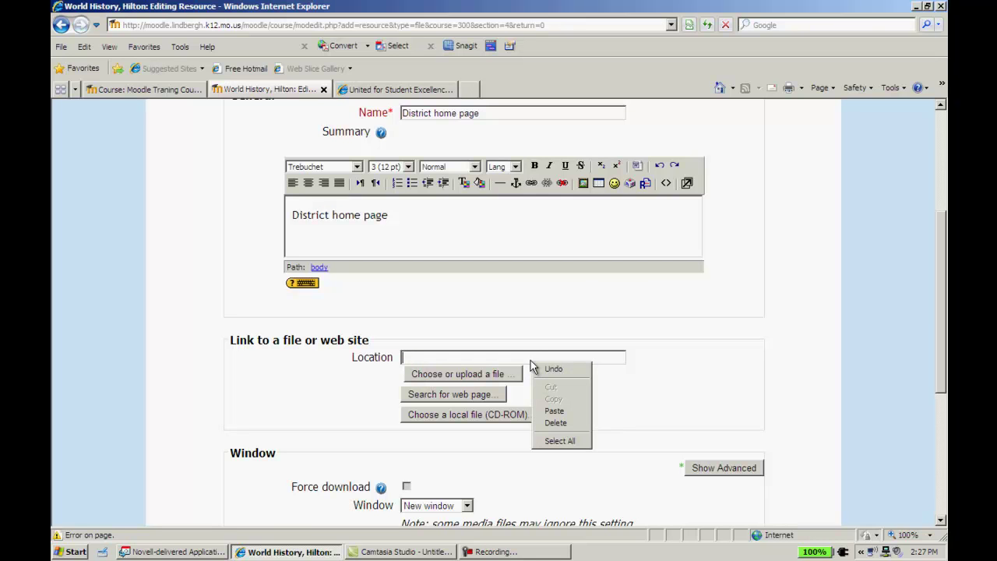
{"action": "left_click", "coordinate": [555, 410]}
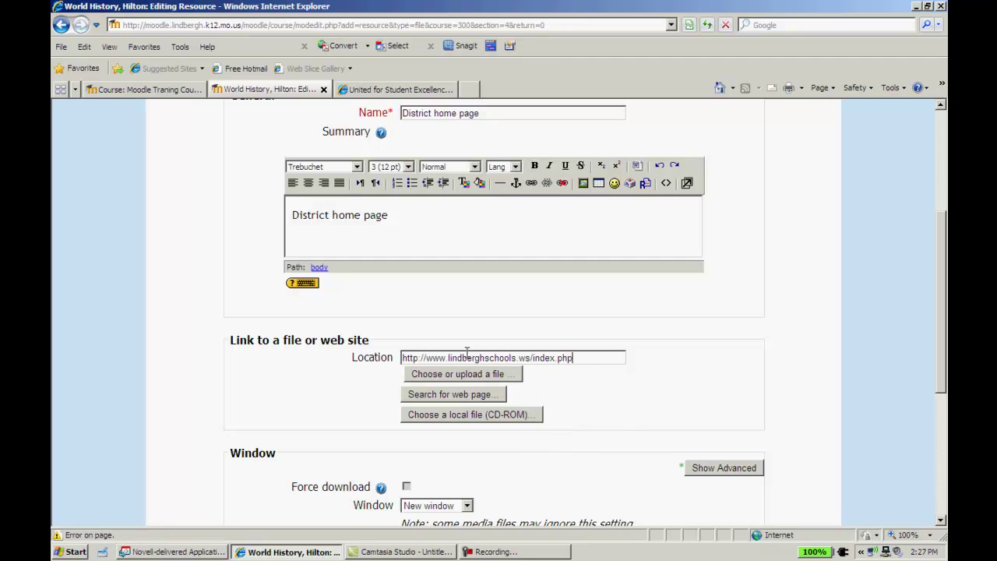
{"action": "scroll", "coordinate": [944, 375], "scroll_direction": "down", "scroll_amount": 5}
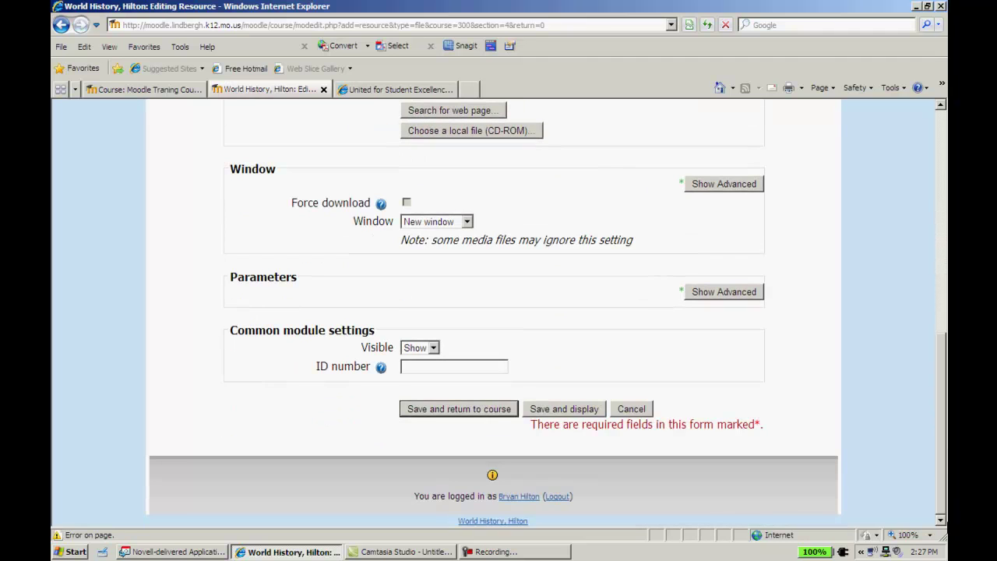
{"action": "left_click", "coordinate": [431, 409]}
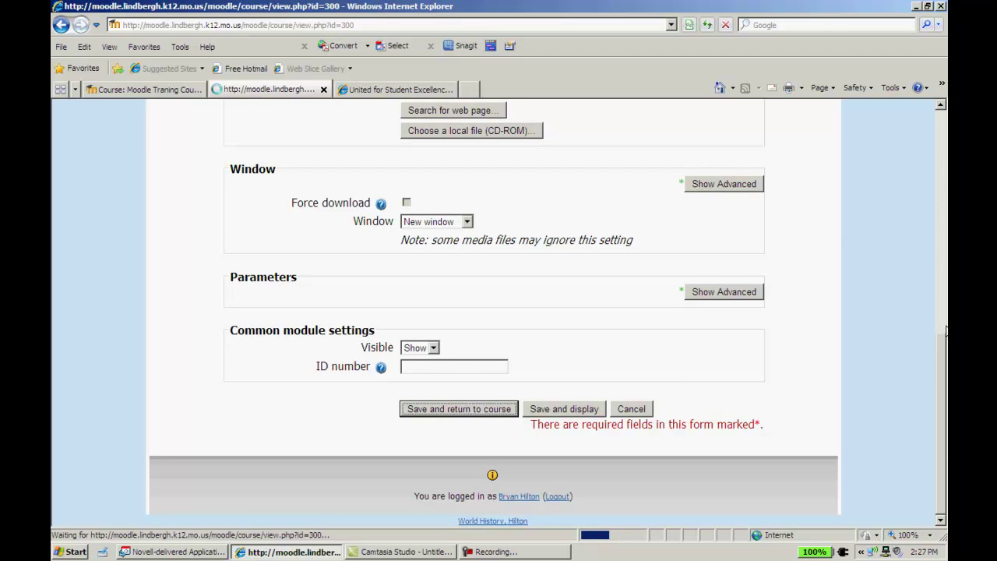
- Close the extra Lindbergh Schools browser tab
{"action": "scroll", "coordinate": [327, 377], "scroll_direction": "down", "scroll_amount": 3}
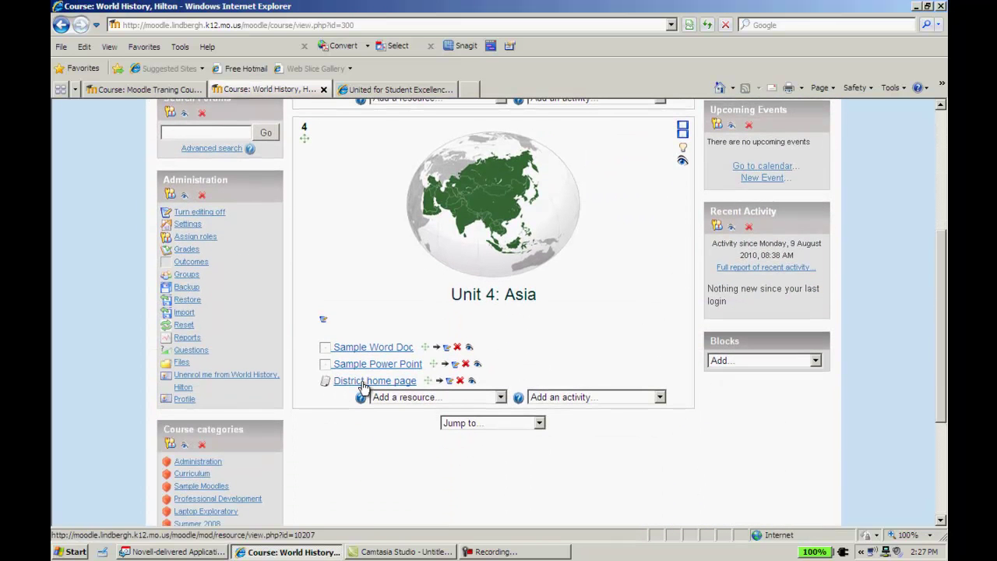
{"action": "left_click", "coordinate": [400, 88]}
{"action": "left_click", "coordinate": [449, 89]}
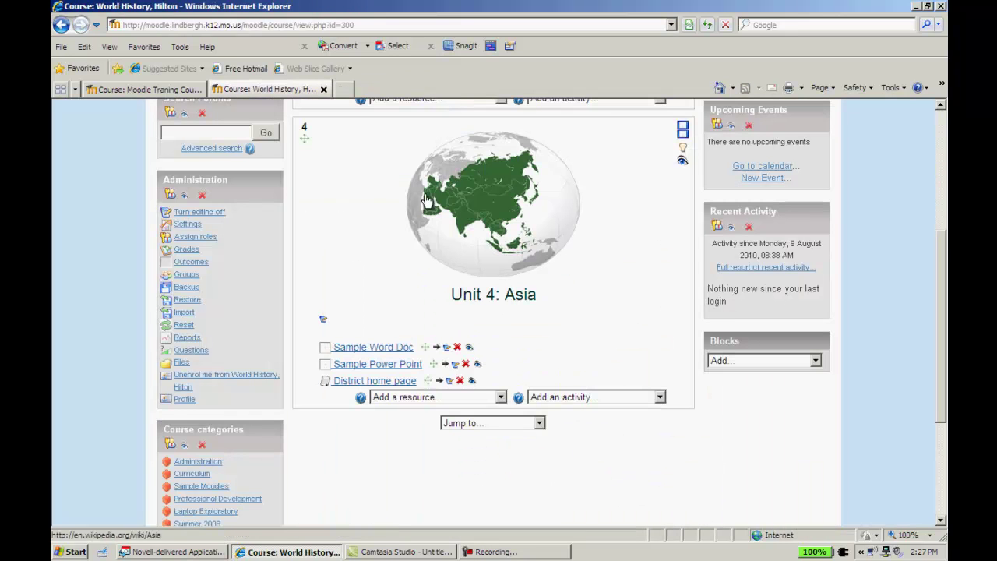
- Open the District home page link from Unit 4, maximize the Lindbergh site, then close it
{"action": "left_click", "coordinate": [396, 385]}
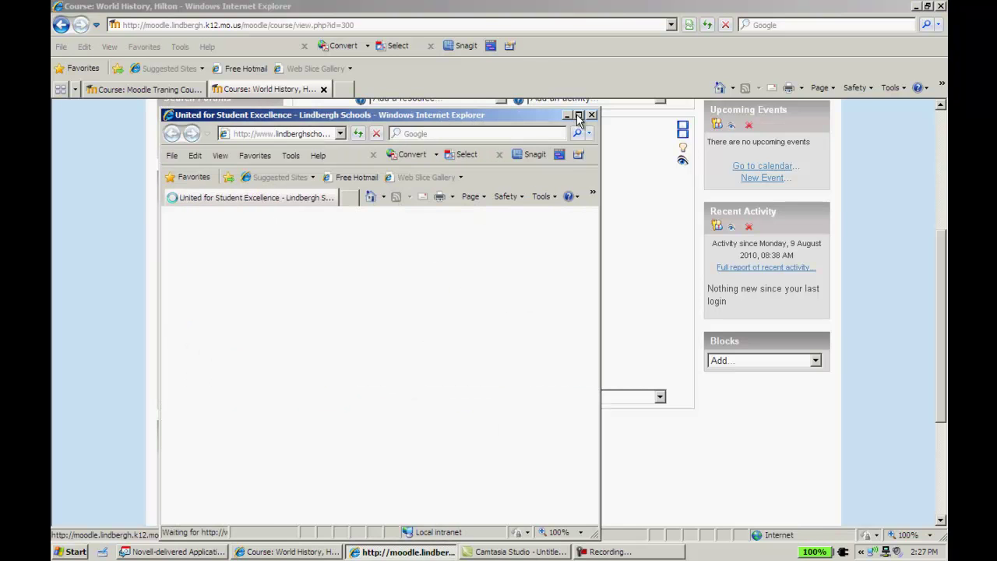
{"action": "left_click", "coordinate": [579, 115]}
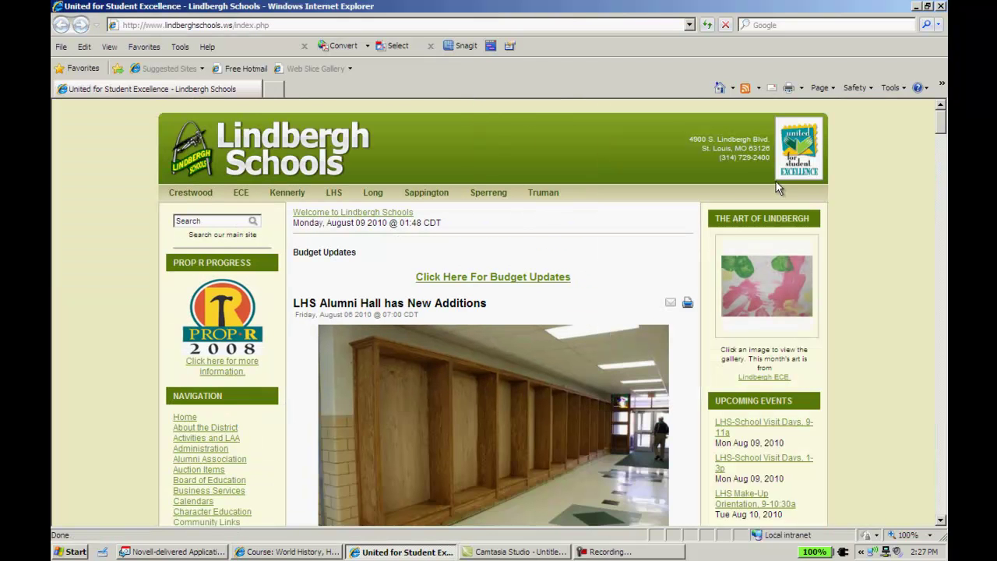
{"action": "left_click", "coordinate": [942, 6]}
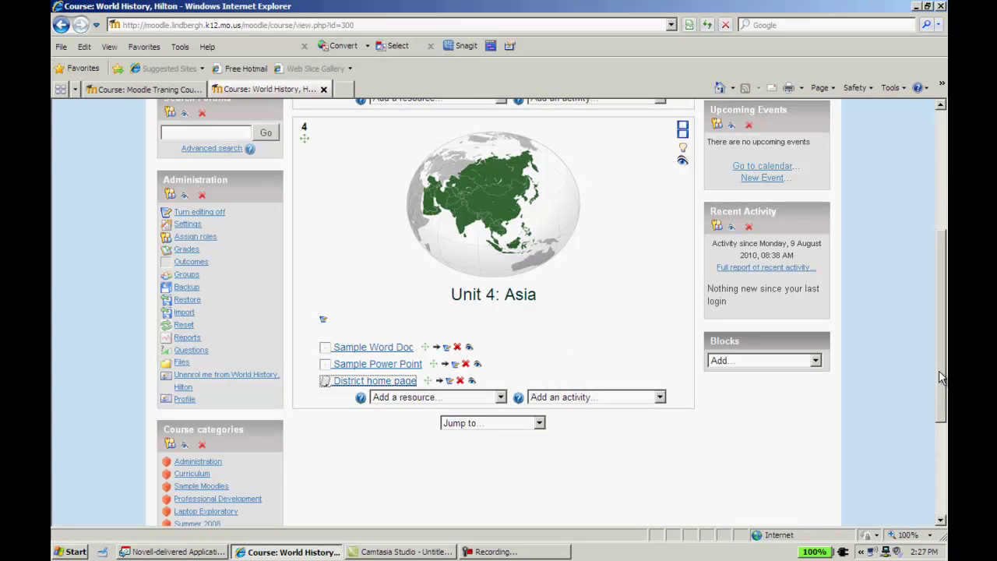
{"action": "left_click", "coordinate": [501, 398]}
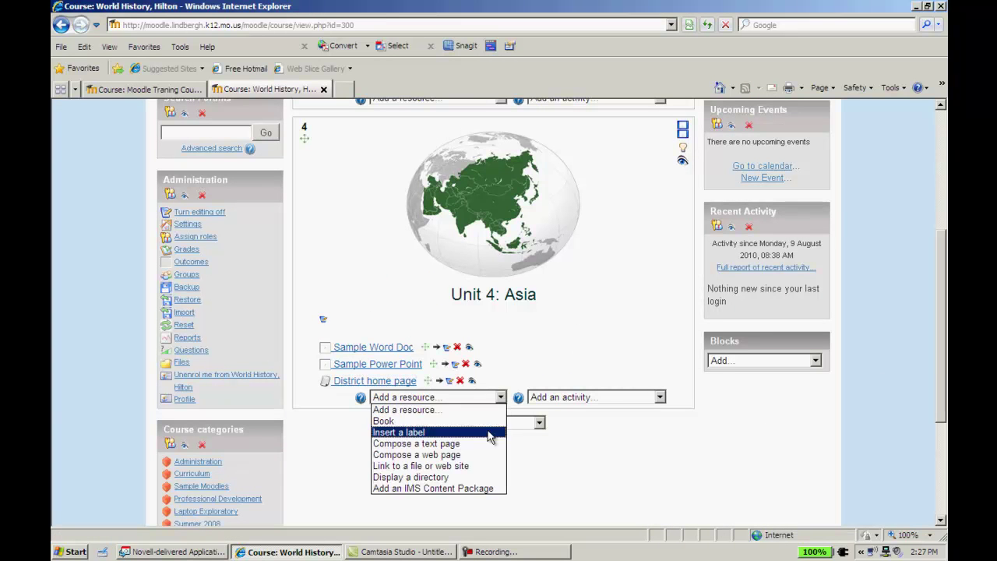
{"action": "left_click", "coordinate": [611, 471]}
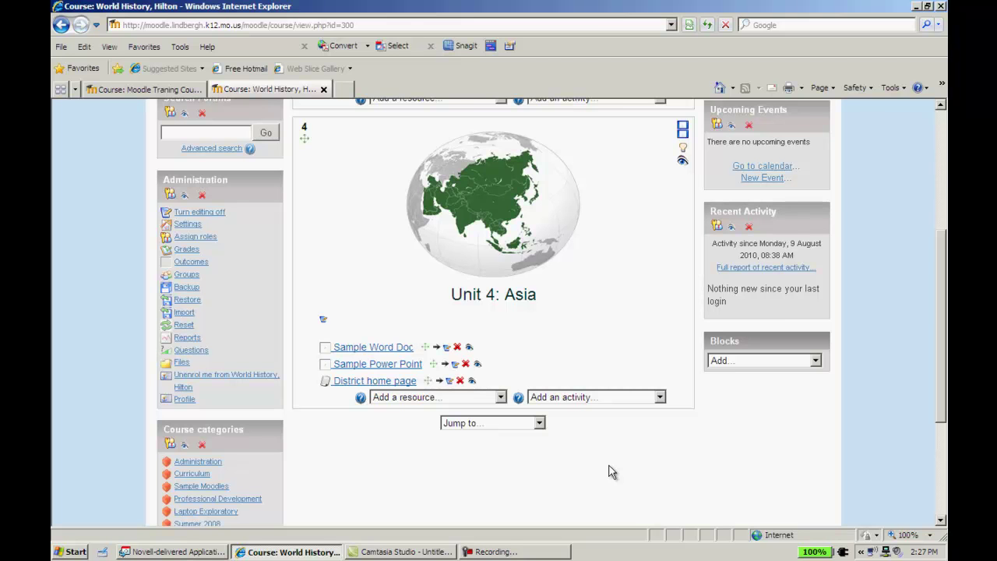
{"action": "left_click", "coordinate": [501, 398]}
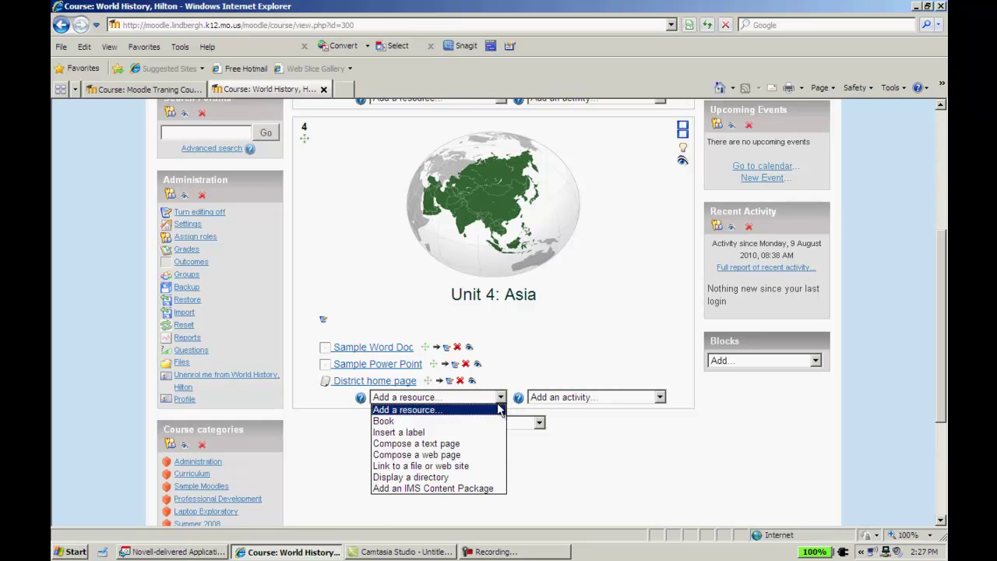
{"action": "left_click", "coordinate": [612, 479]}
{"action": "left_click", "coordinate": [661, 398]}
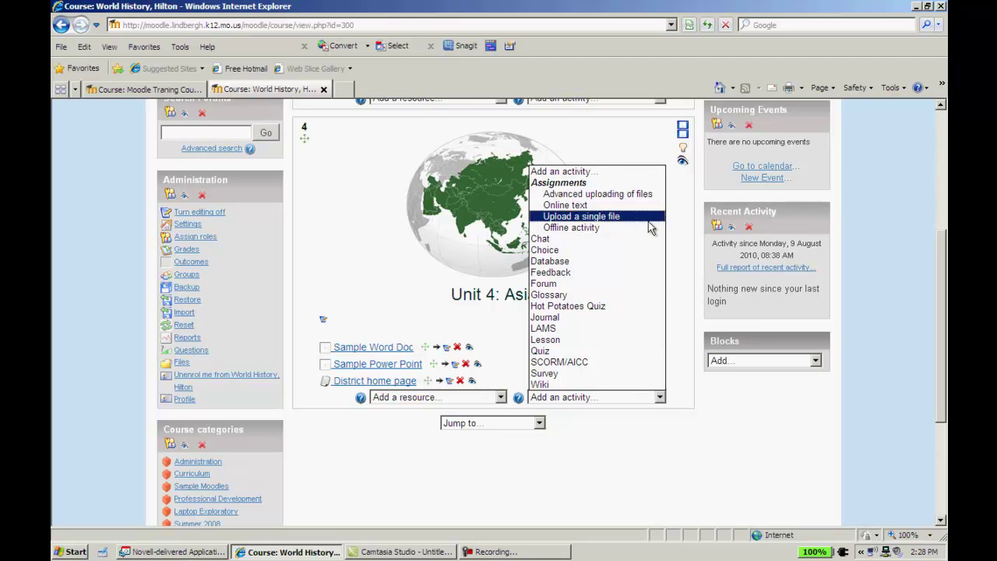
{"action": "left_click", "coordinate": [627, 443]}
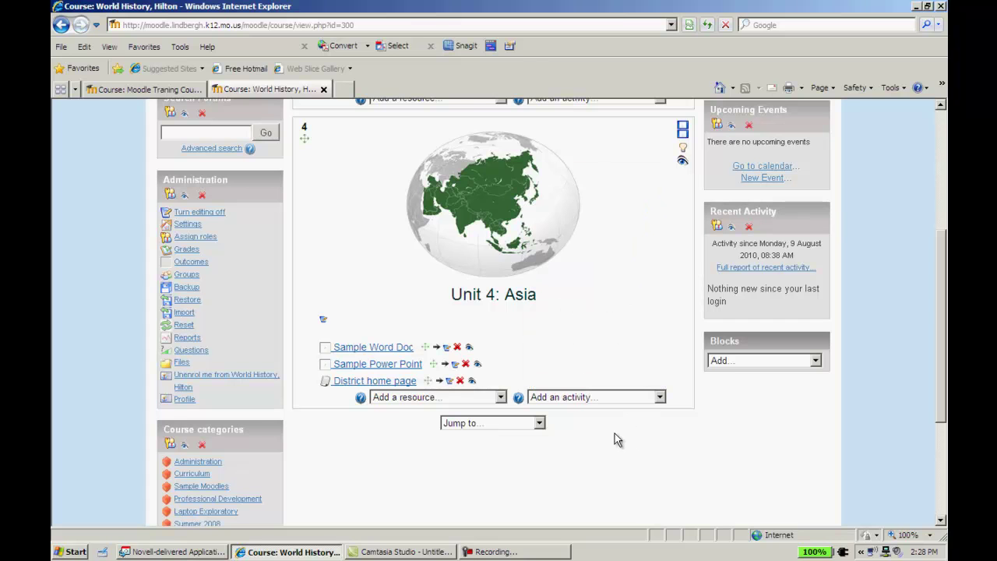
{"action": "left_click", "coordinate": [502, 398]}
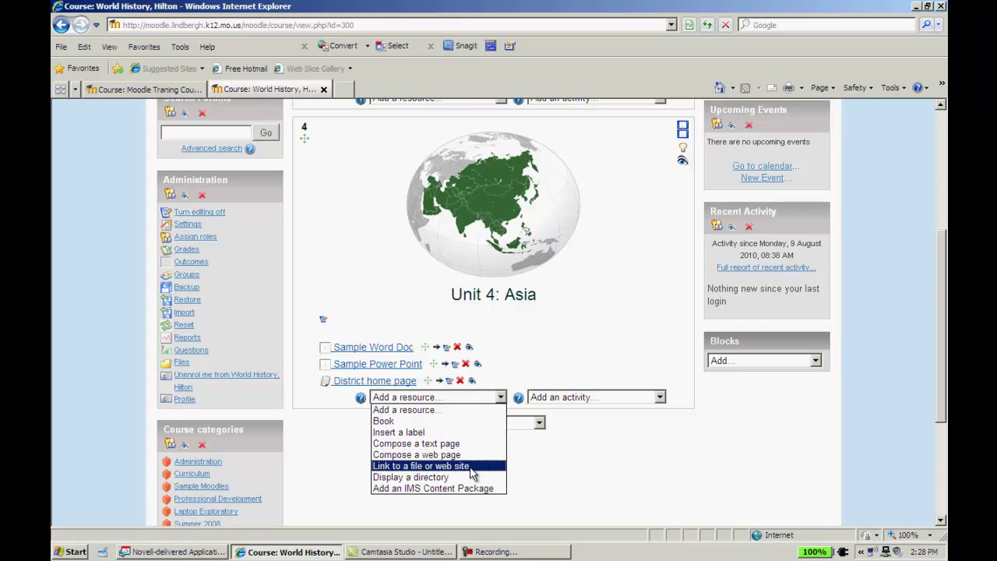
{"action": "left_click", "coordinate": [578, 466]}
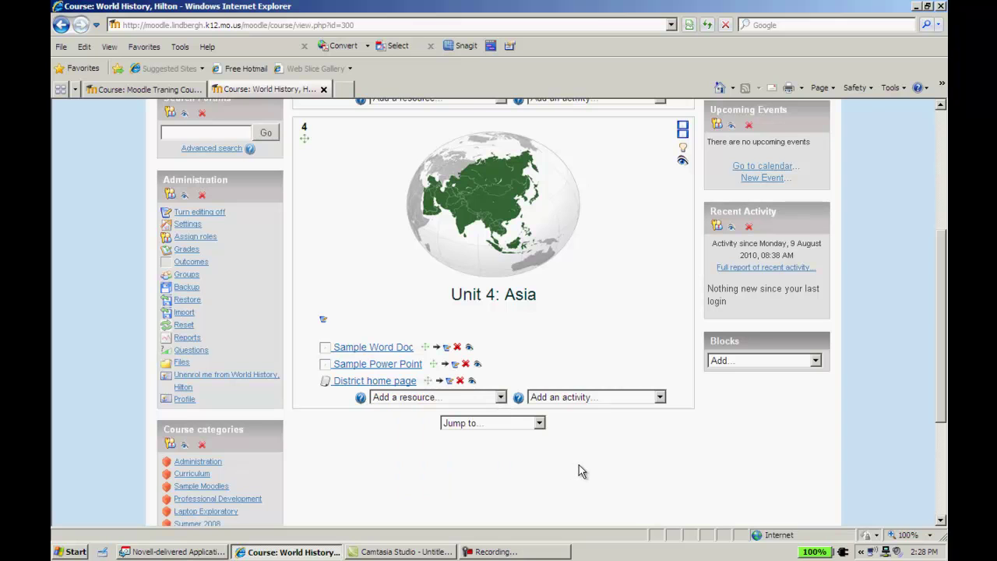